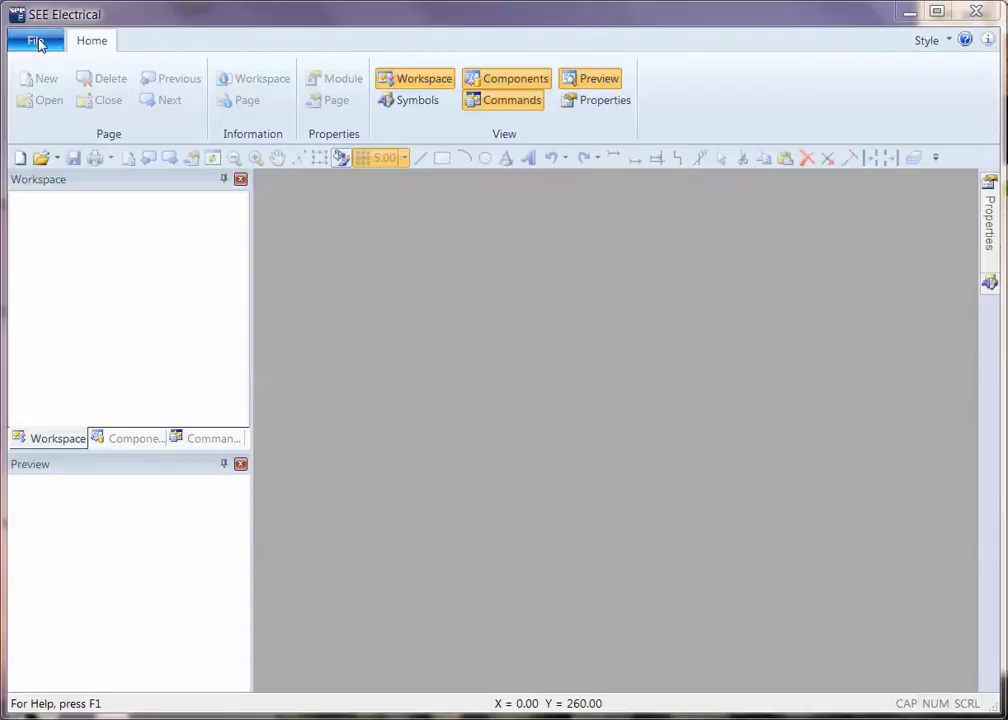
Step: Create the workspace 'Title Creation 01' from the Standard-CodeConsecutiveNumbers template
click(36, 42)
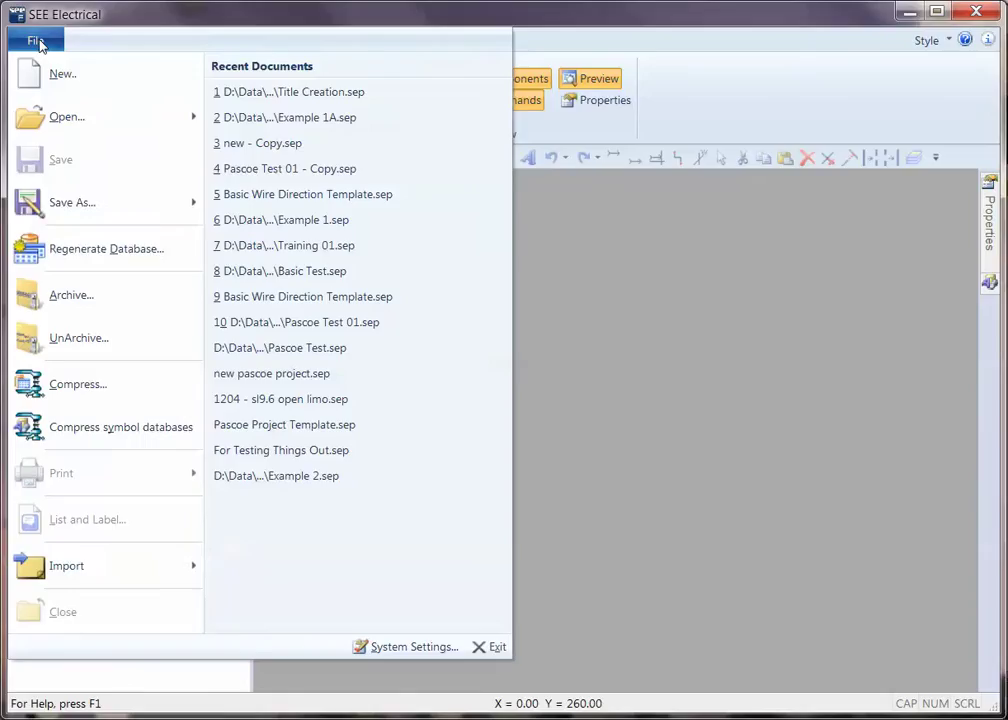
click(52, 76)
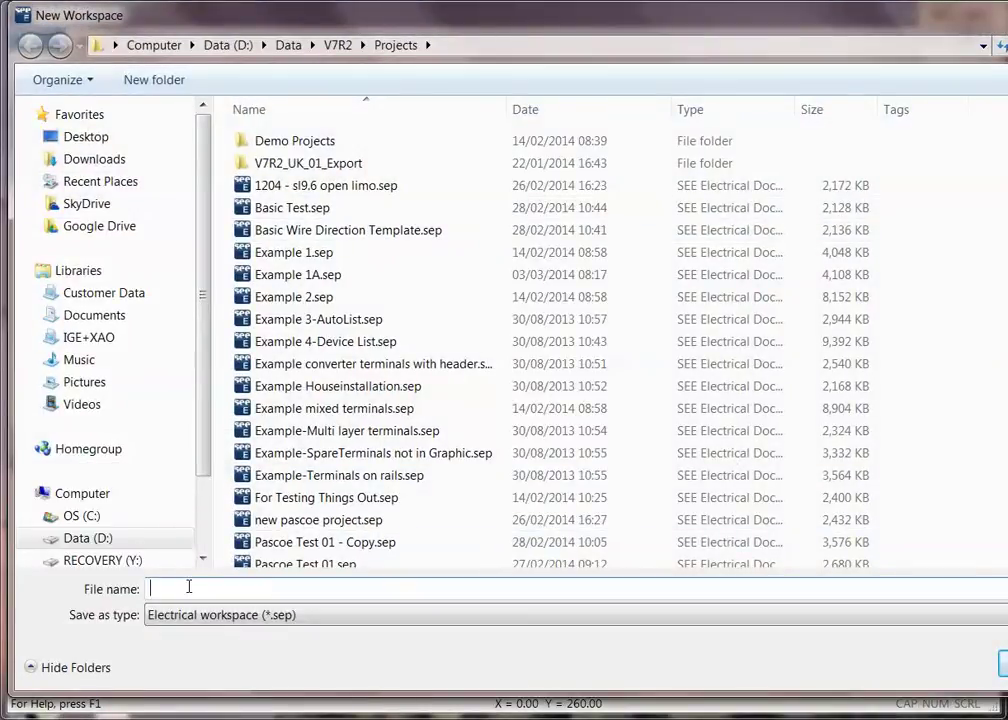
text(Title Creation 01)
key(Return)
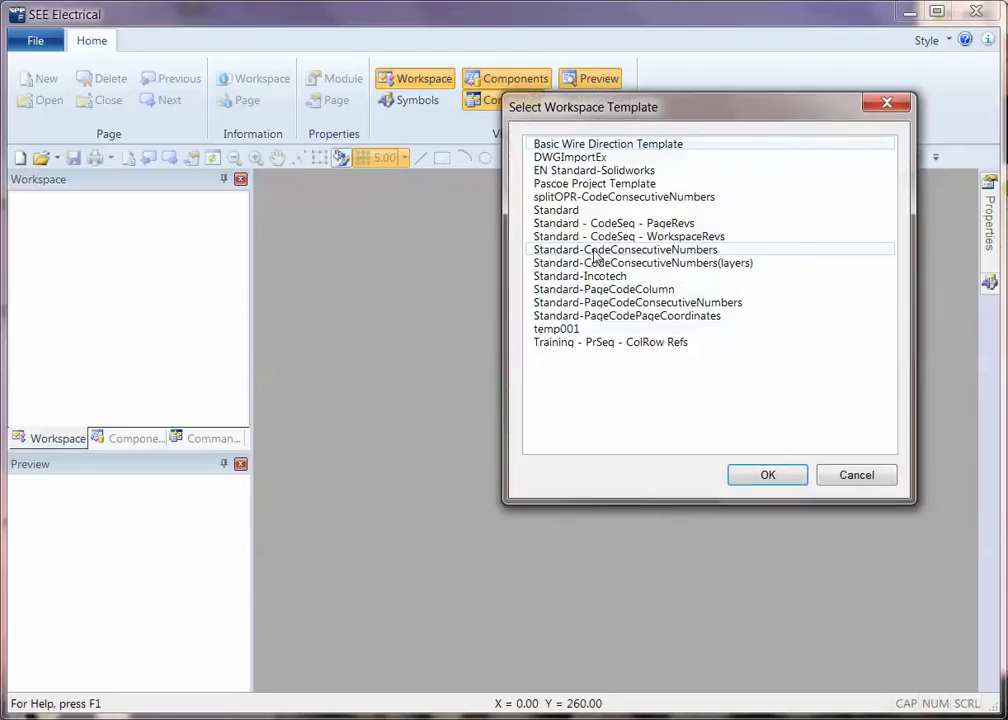
click(595, 251)
click(768, 476)
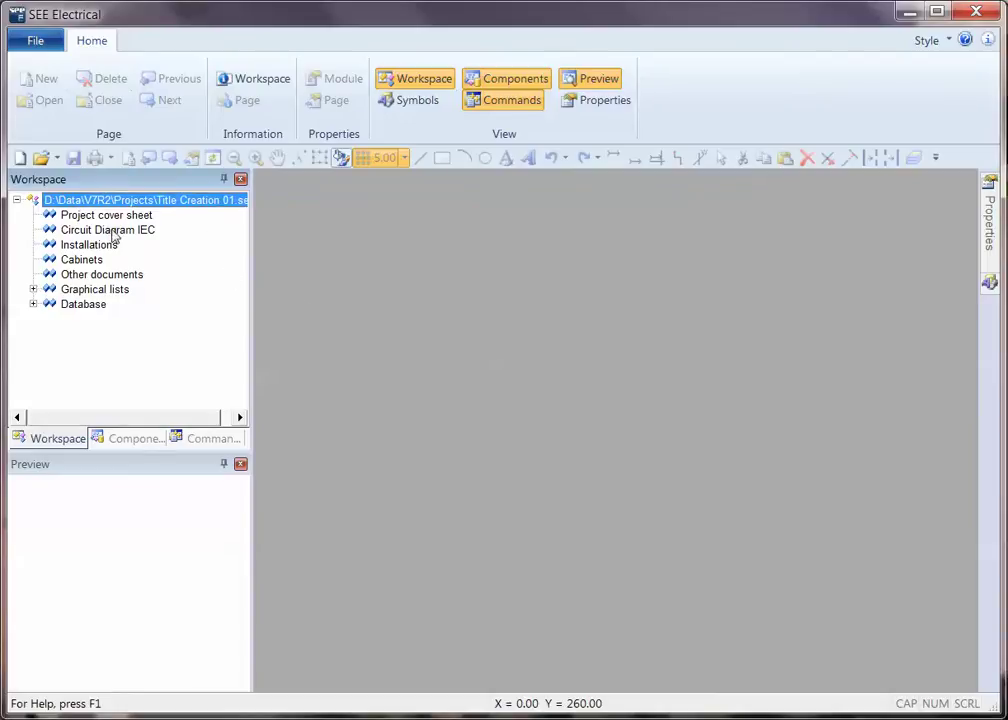
Step: Add a new page 0001 under Circuit Diagram IEC
right_click(115, 232)
click(152, 242)
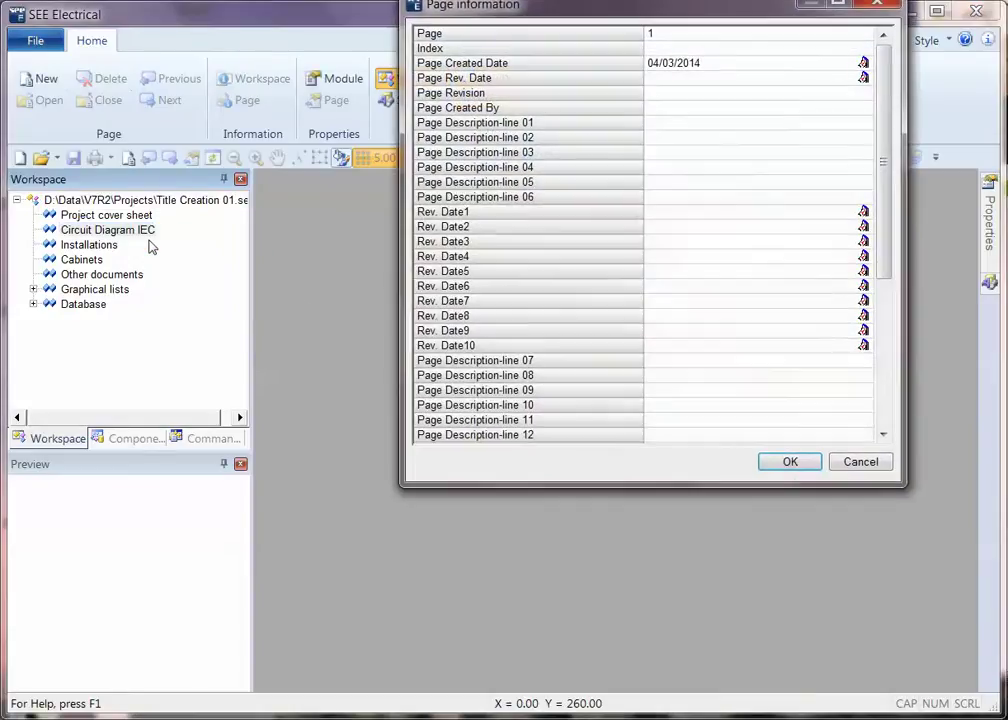
click(788, 461)
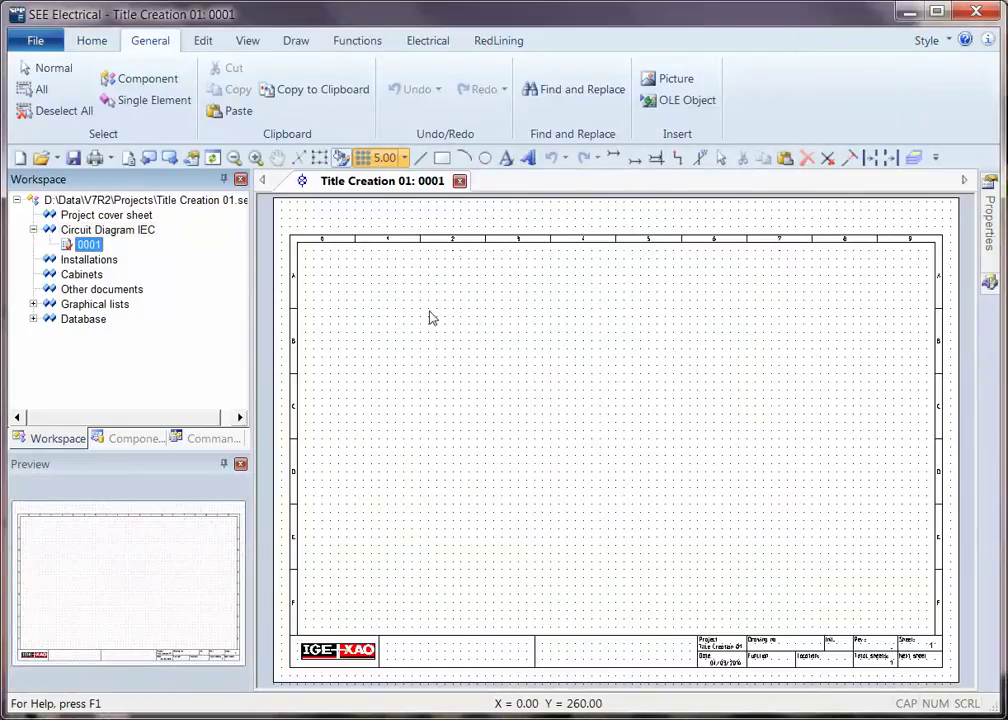
Step: Select everything on the sheet and explode the frame and title block into separate elements
click(454, 247)
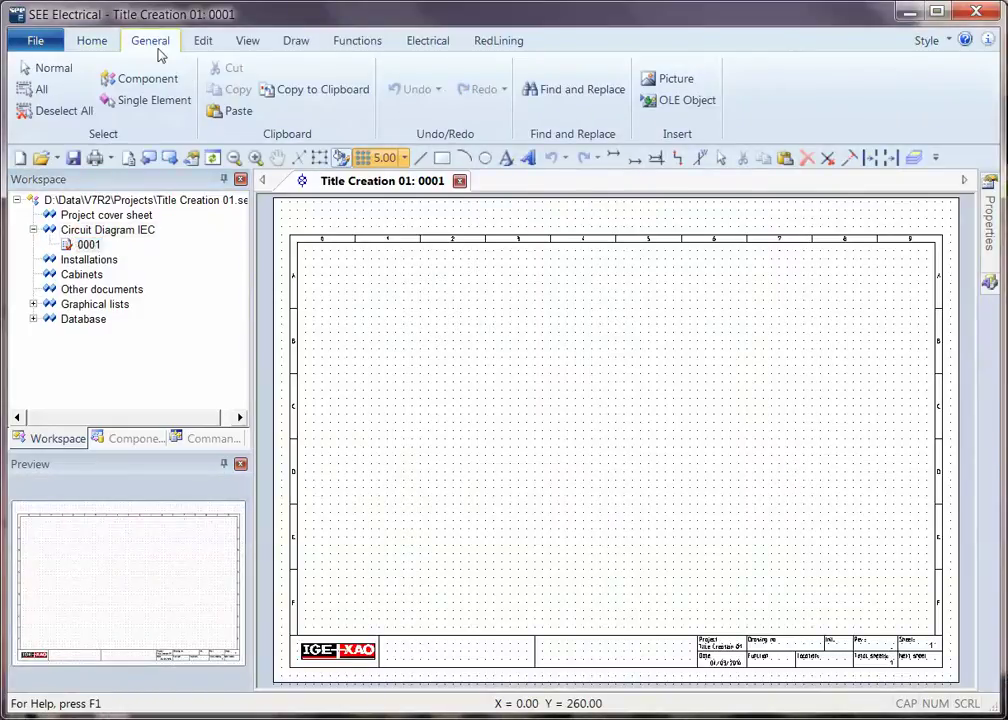
click(41, 91)
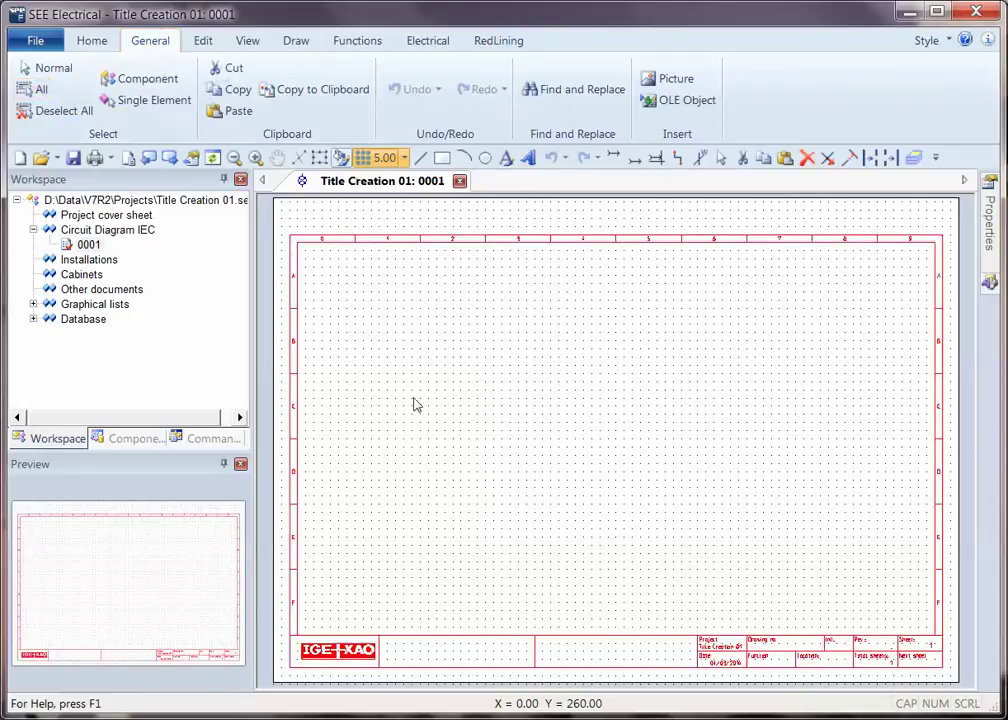
right_click(504, 382)
click(565, 476)
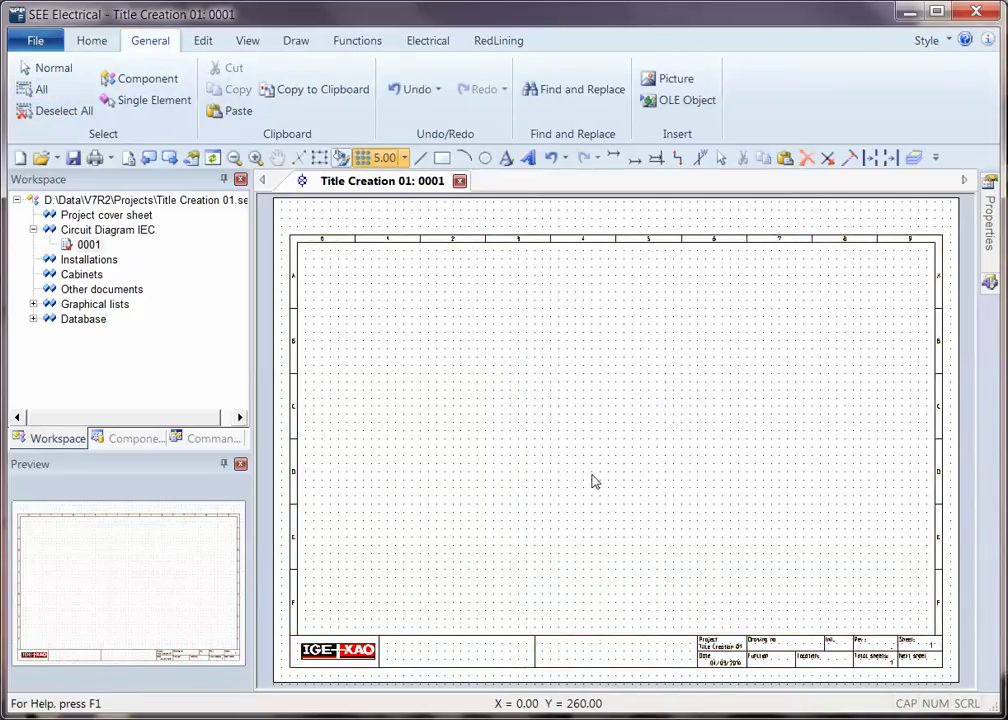
click(477, 645)
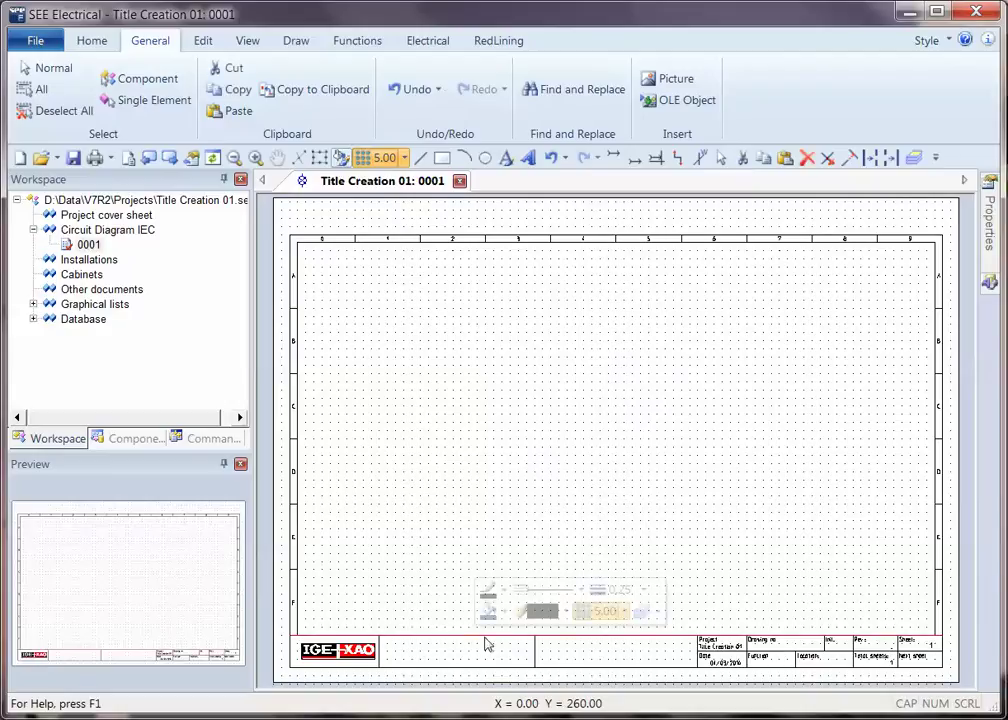
click(710, 642)
click(632, 531)
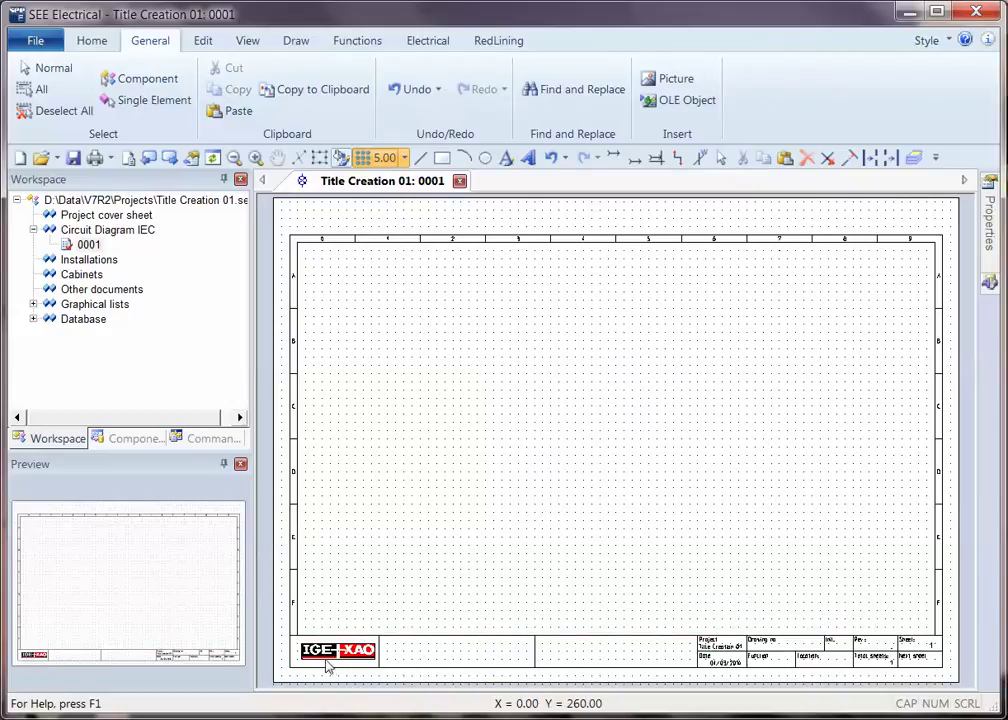
Step: Zoom in and delete the IGE-XAO logo from the title block
scroll(333, 668, up, 3)
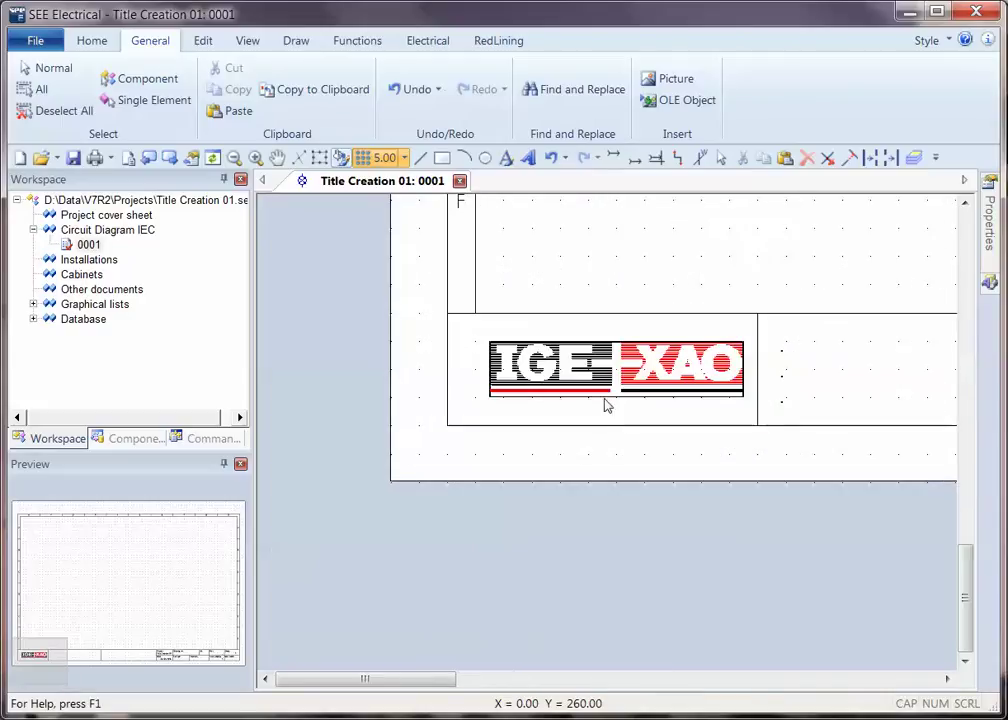
drag(473, 333, 750, 420)
key(Delete)
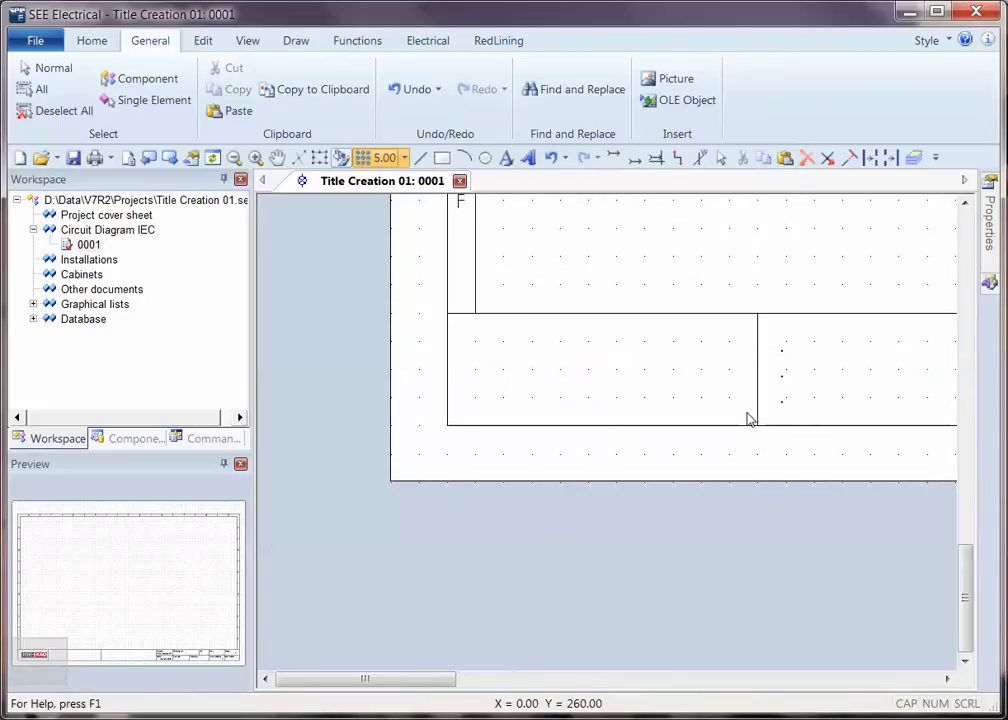
Step: Insert SeeElectrical-Logo.bmp as a picture in the logo cell of the title block
click(675, 79)
click(447, 313)
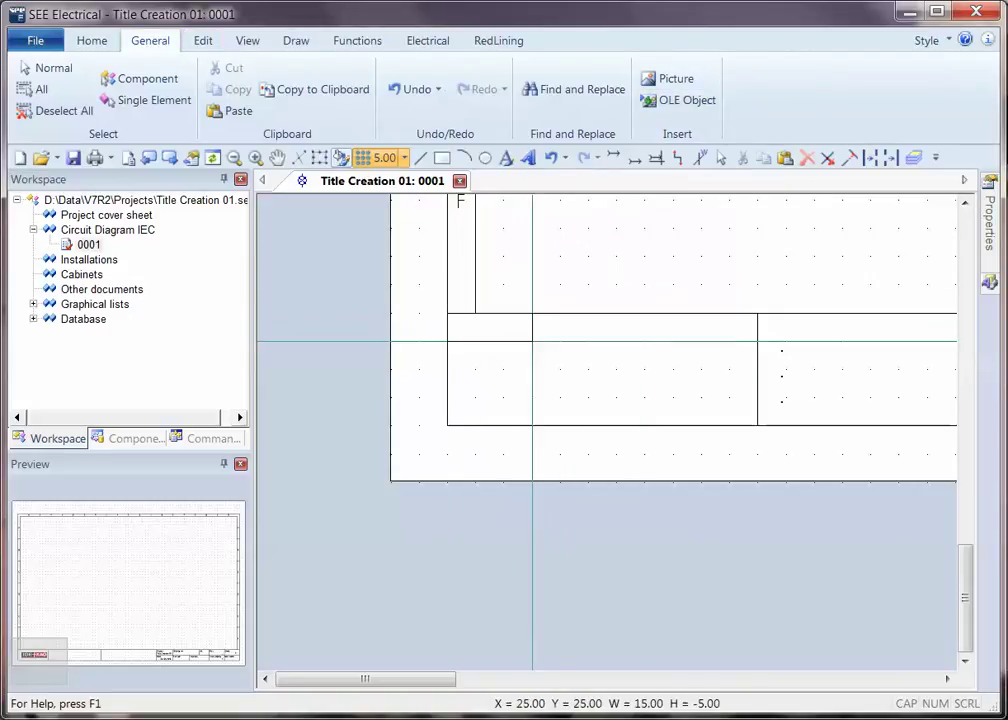
click(752, 426)
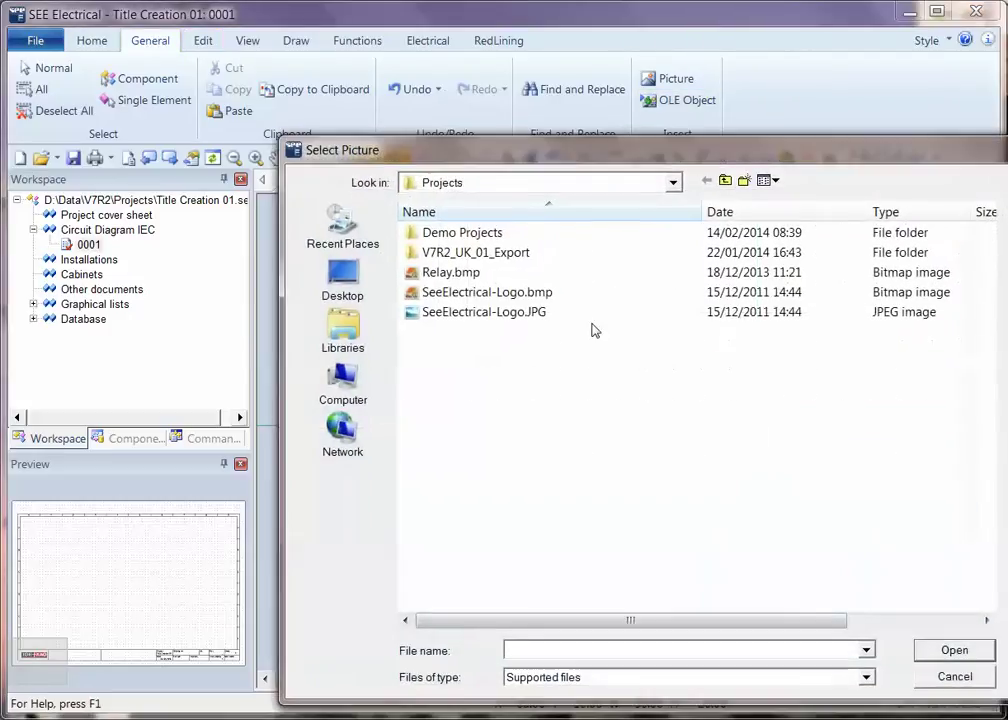
click(512, 293)
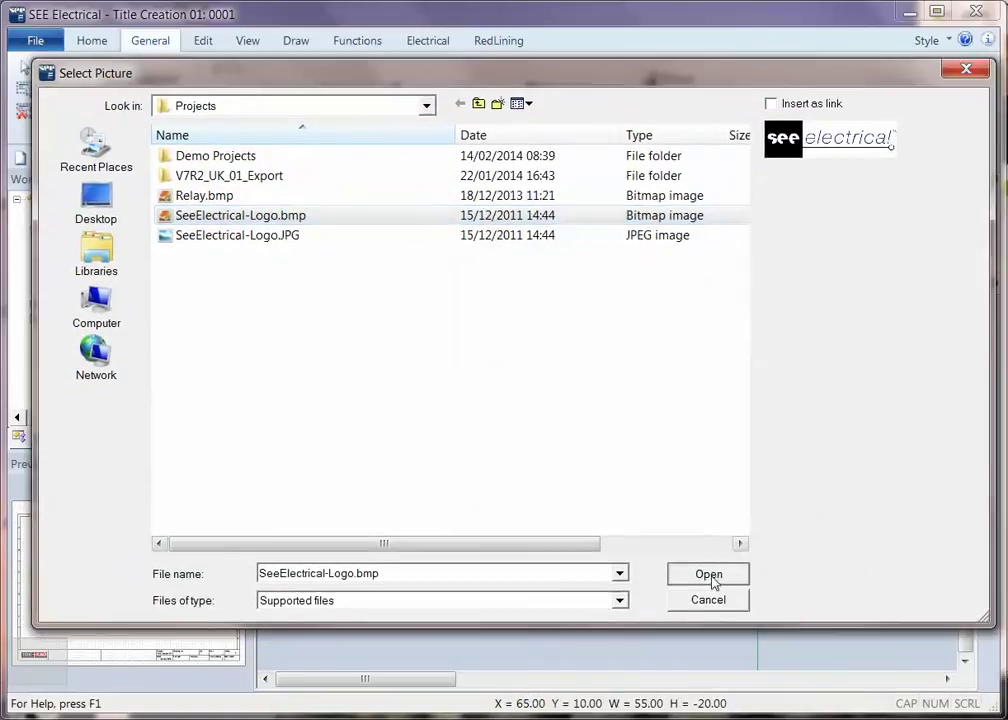
click(709, 575)
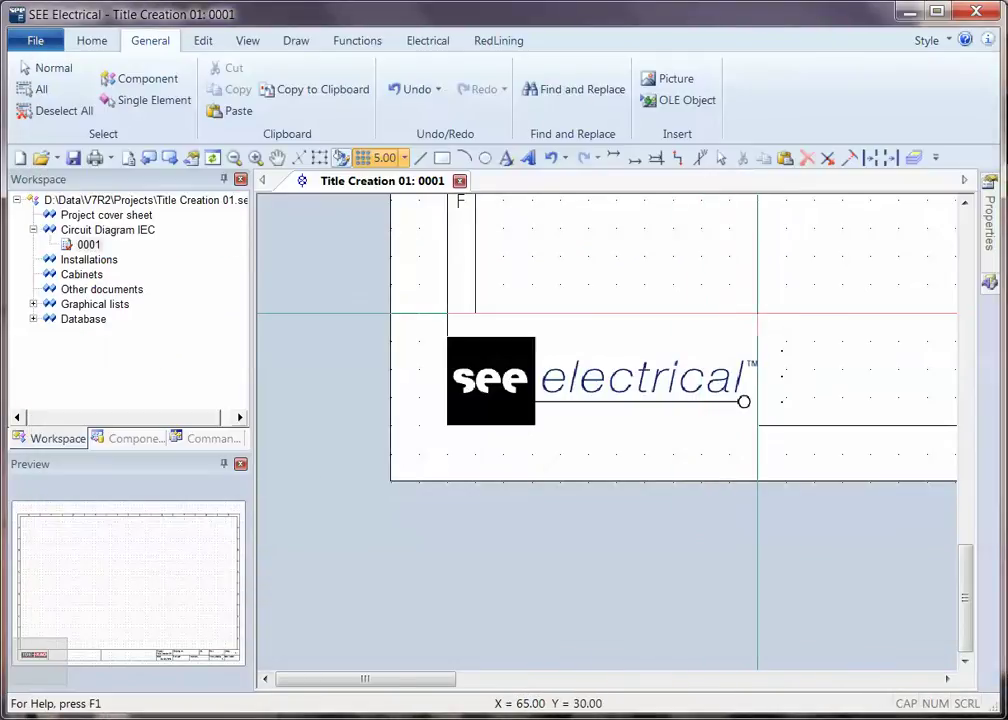
scroll(597, 443, down, 2)
scroll(597, 443, down, 2)
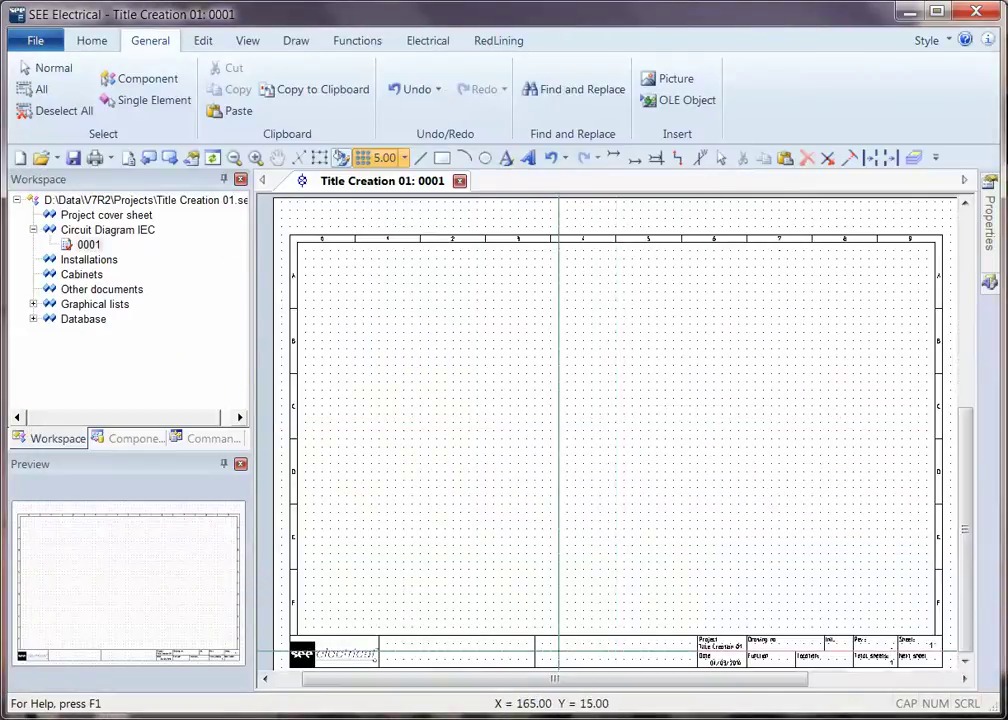
Step: Zoom into the title block and set the grid size to 1.00
scroll(560, 648, up, 2)
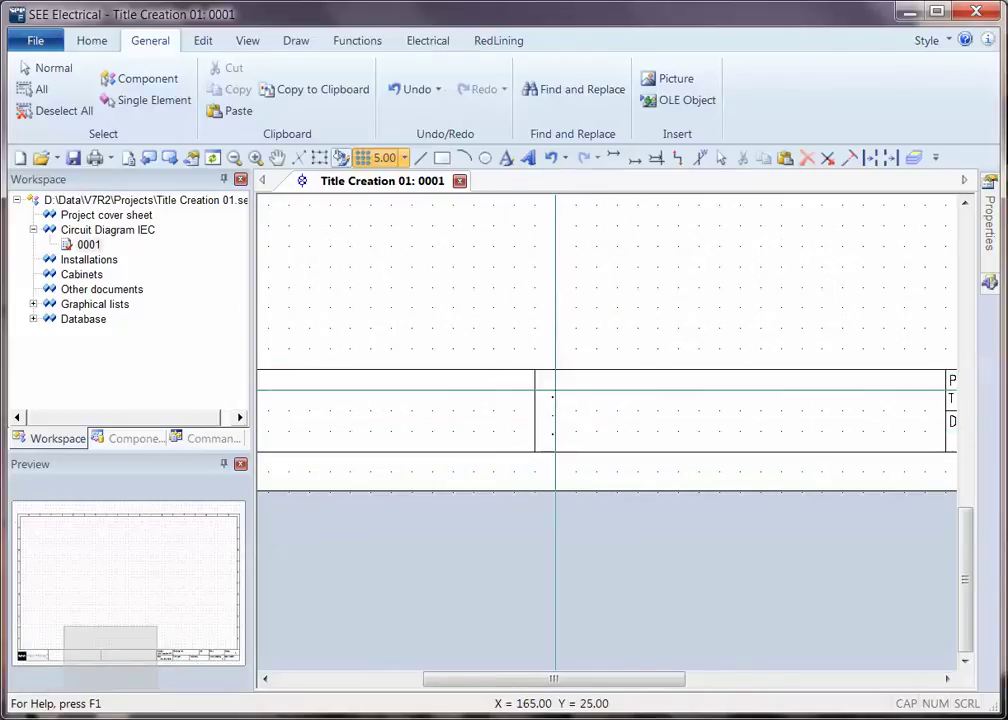
click(404, 157)
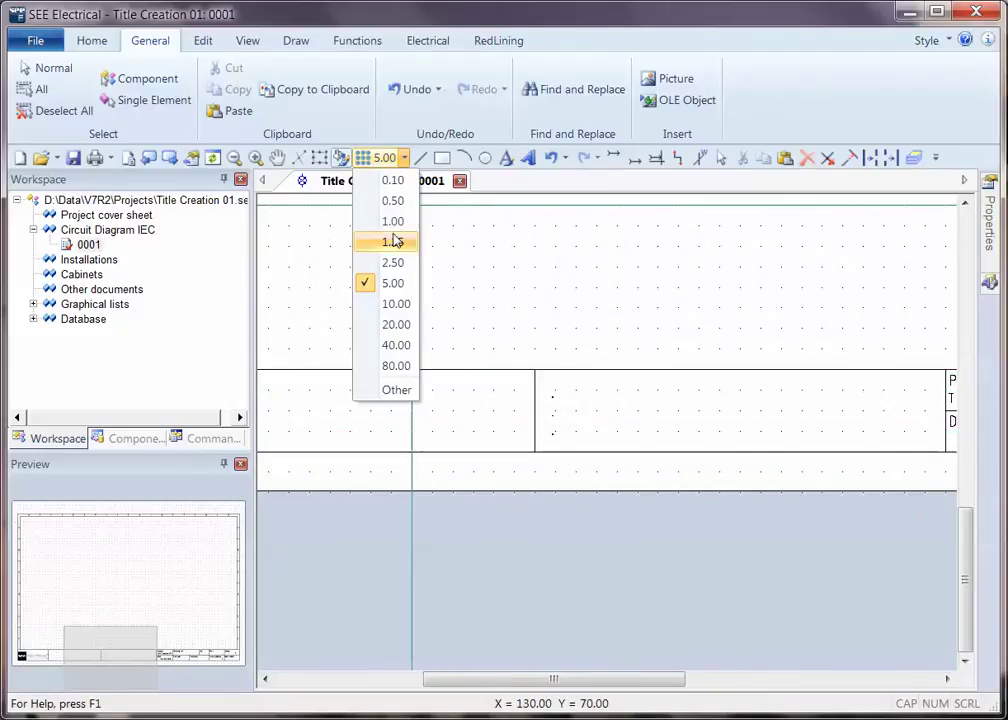
click(392, 221)
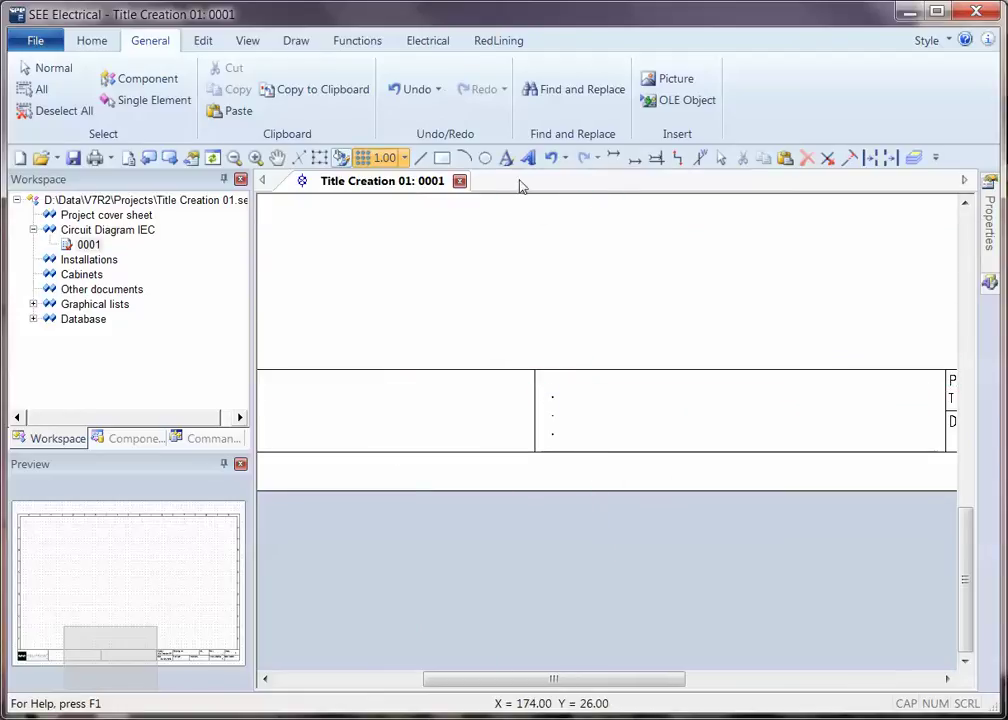
Step: Browse the Text tool's attribute list, then close it without adding text
click(552, 397)
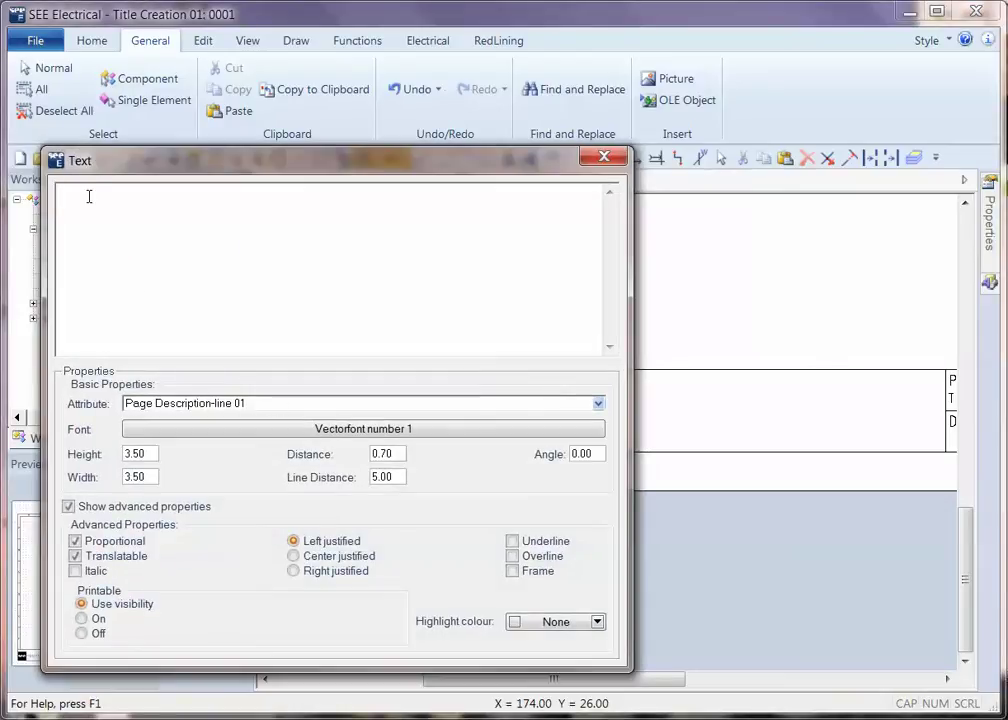
click(599, 405)
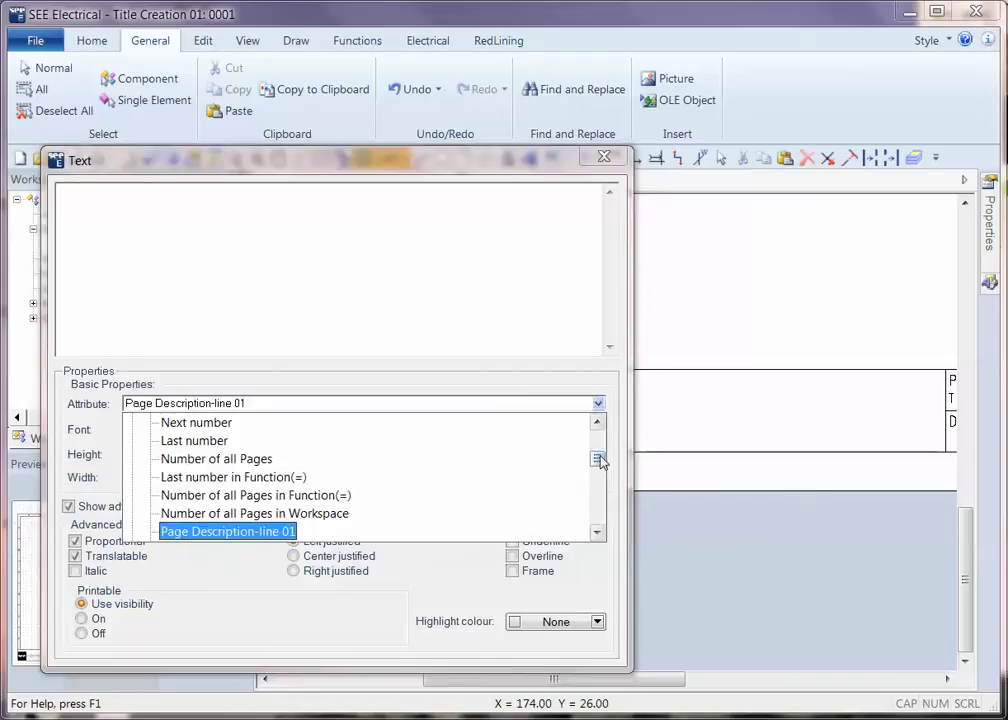
scroll(598, 455, up, 1)
scroll(598, 450, up, 4)
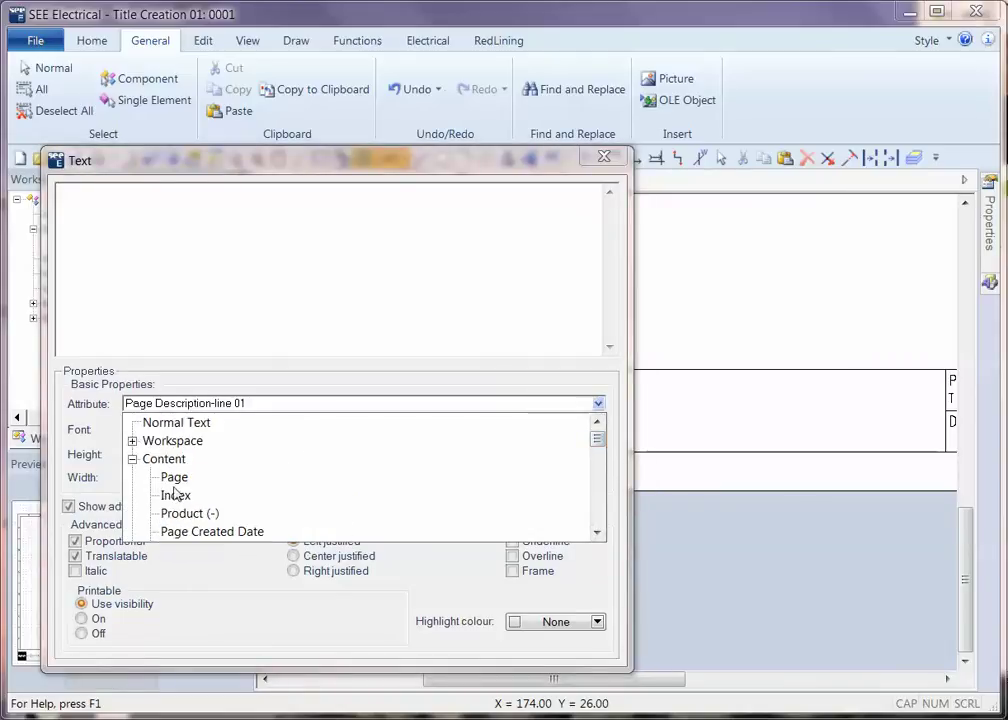
click(132, 441)
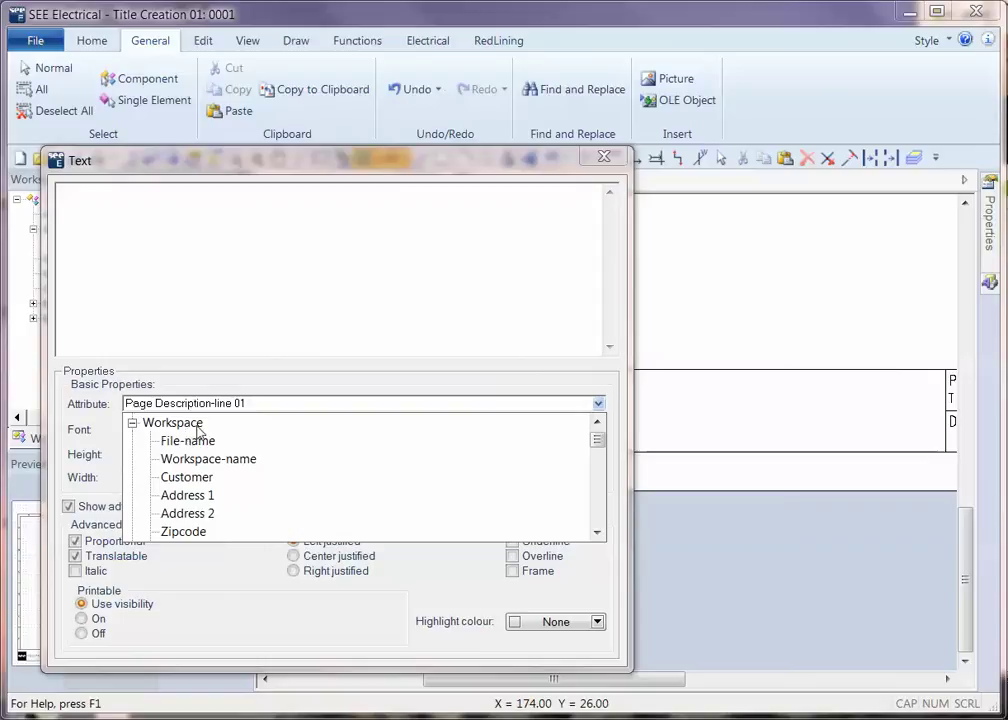
mouse_move(598, 443)
mouse_down()
mouse_move(605, 462)
mouse_move(603, 441)
mouse_up()
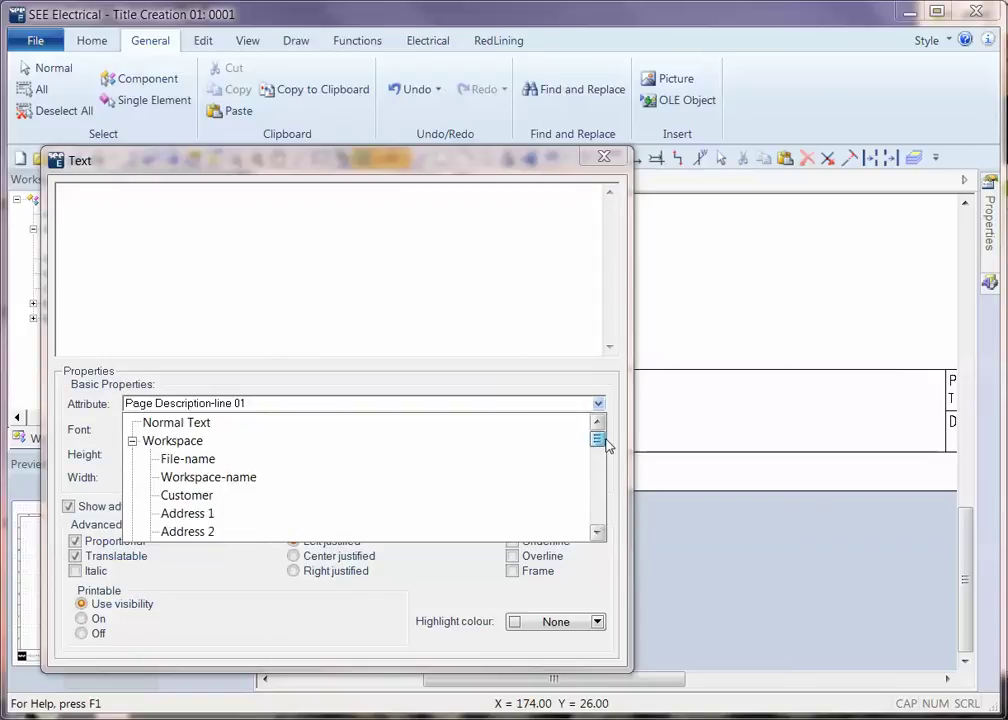
click(132, 441)
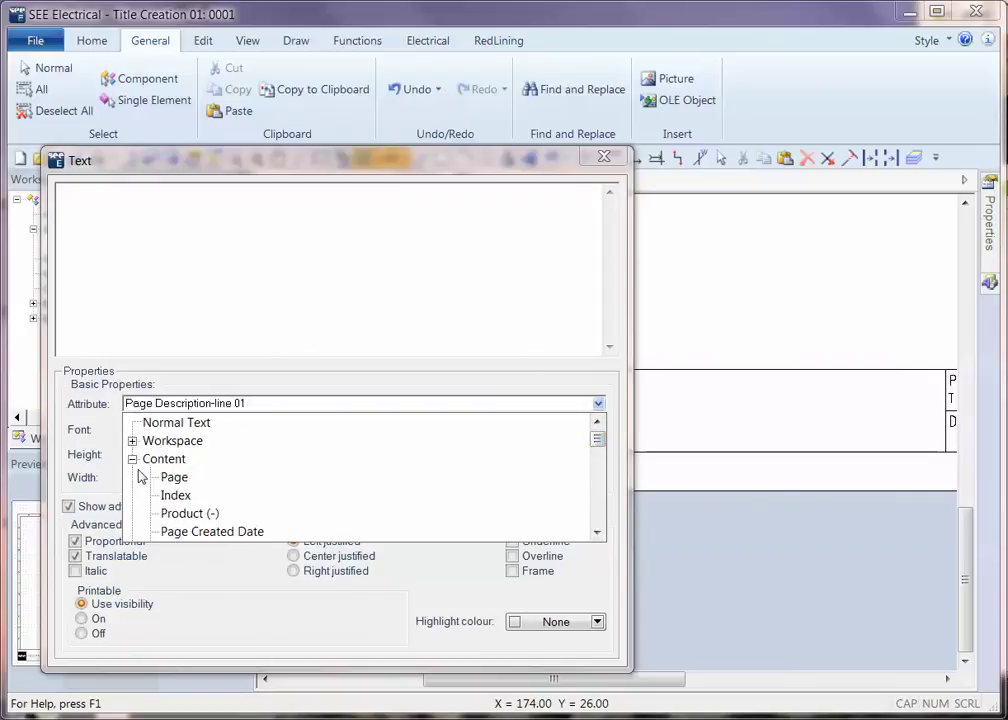
click(132, 459)
click(604, 158)
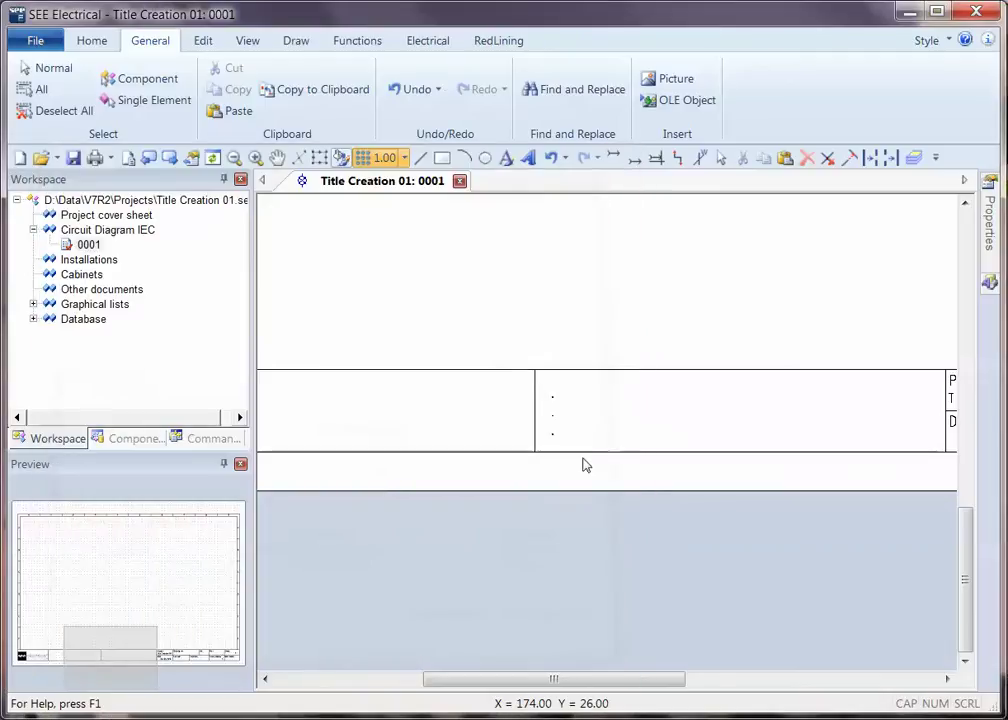
Step: Rename the Init. label to 'Created By.' and shift it and its divider line left
drag(552, 678, 765, 688)
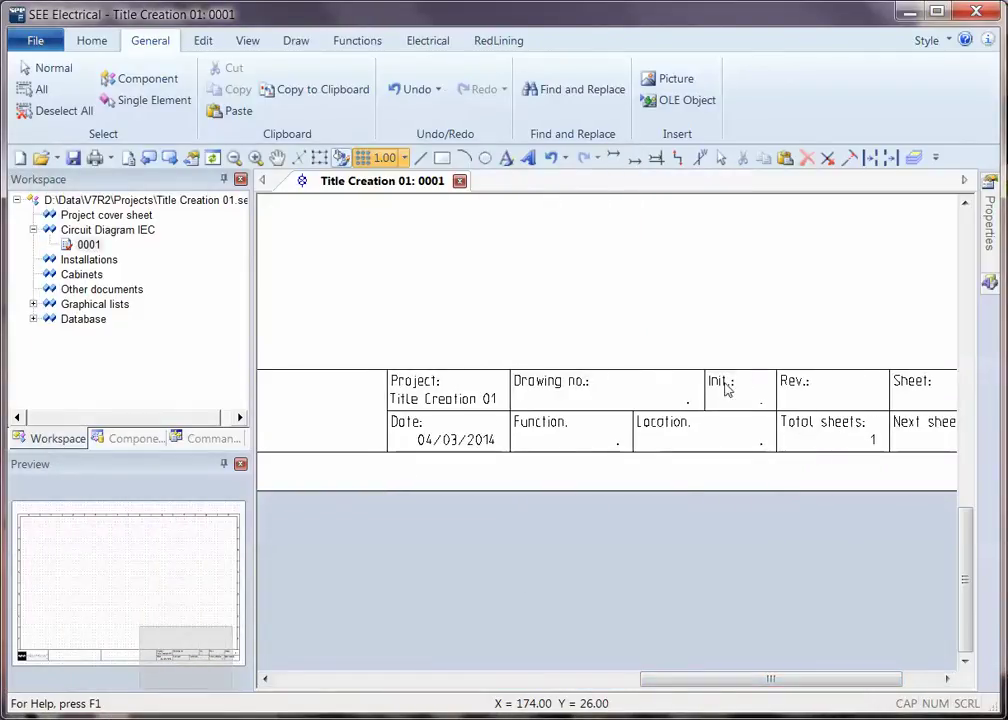
scroll(725, 387, up, 2)
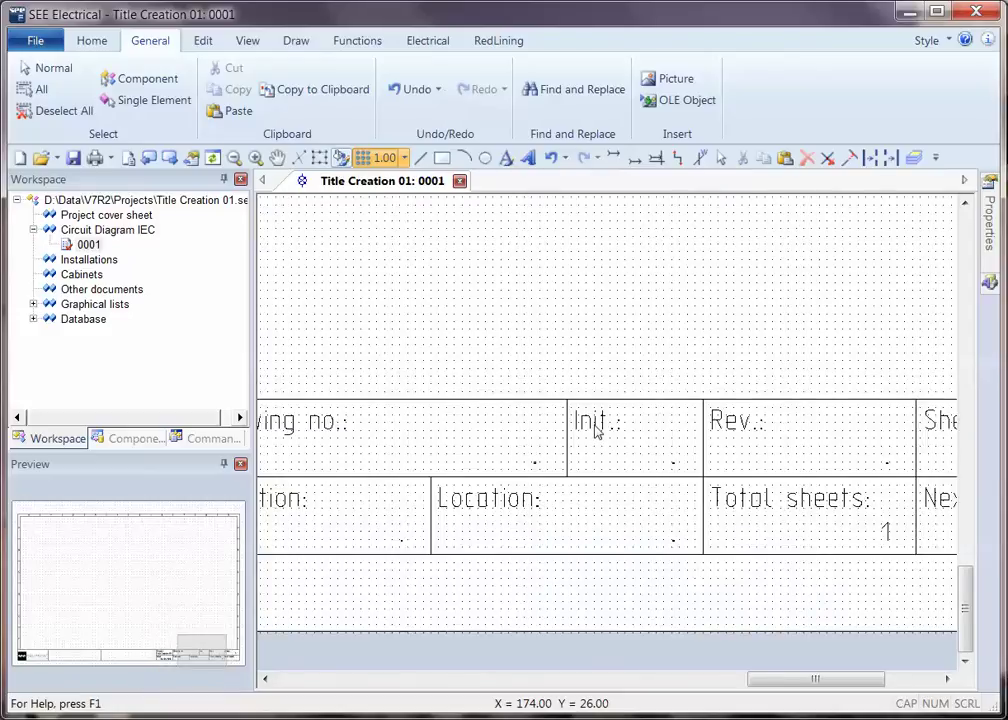
double_click(595, 428)
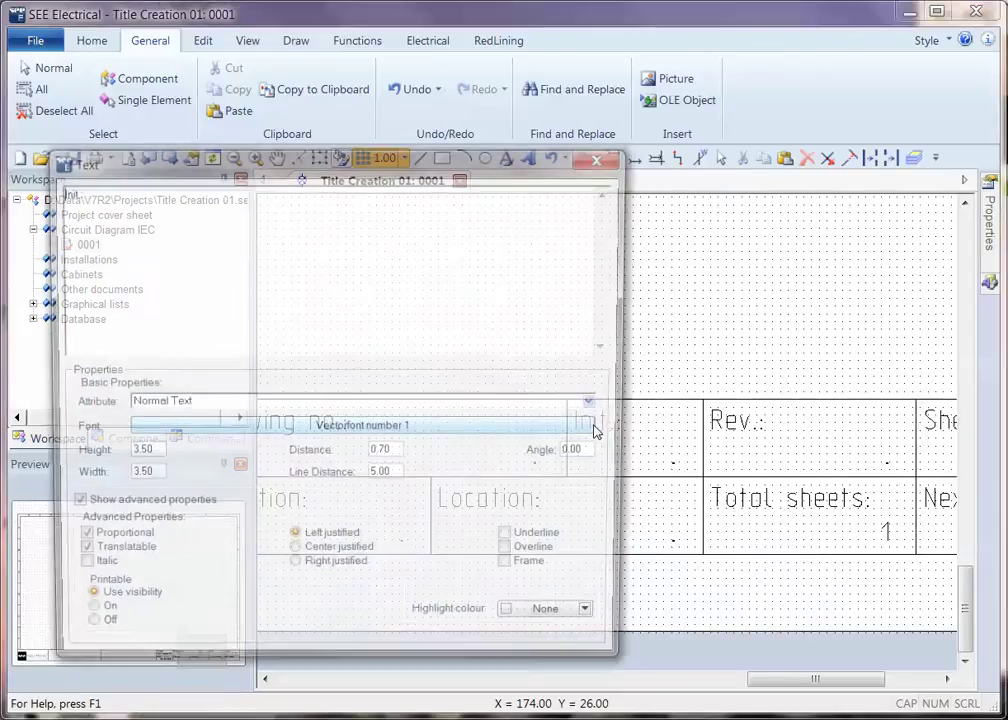
drag(72, 187, 37, 196)
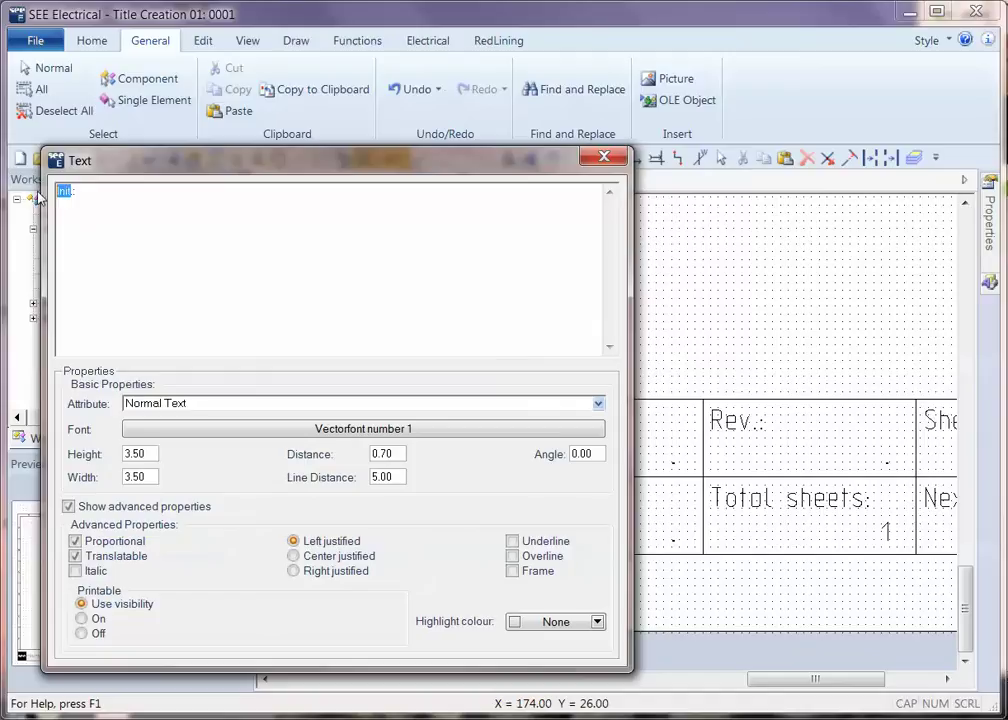
text(Created )
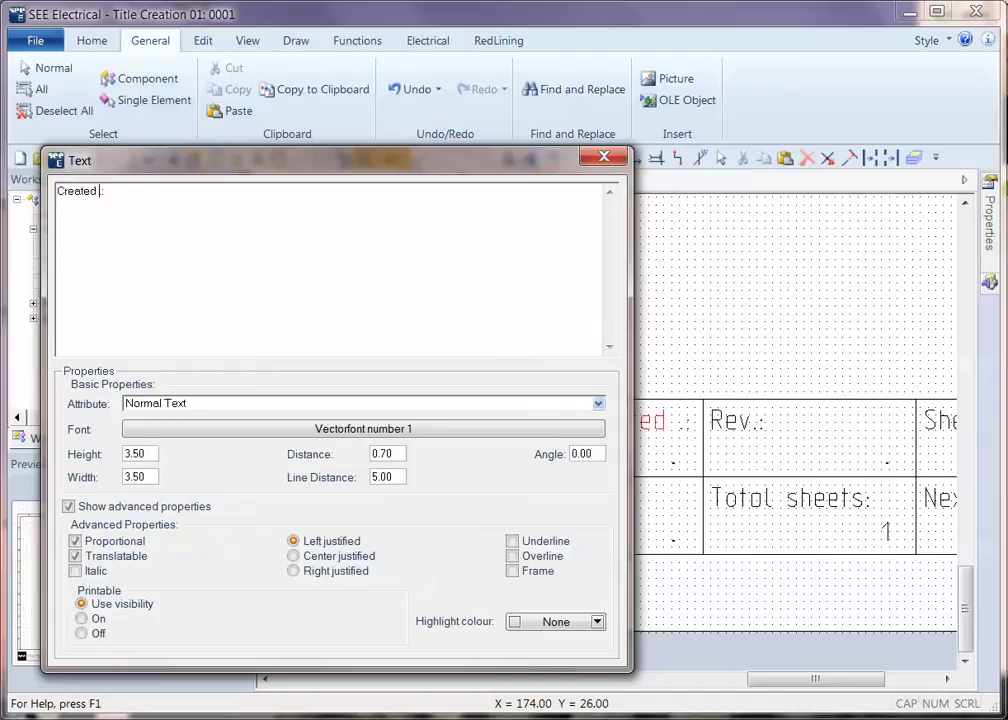
text(By.)
click(604, 157)
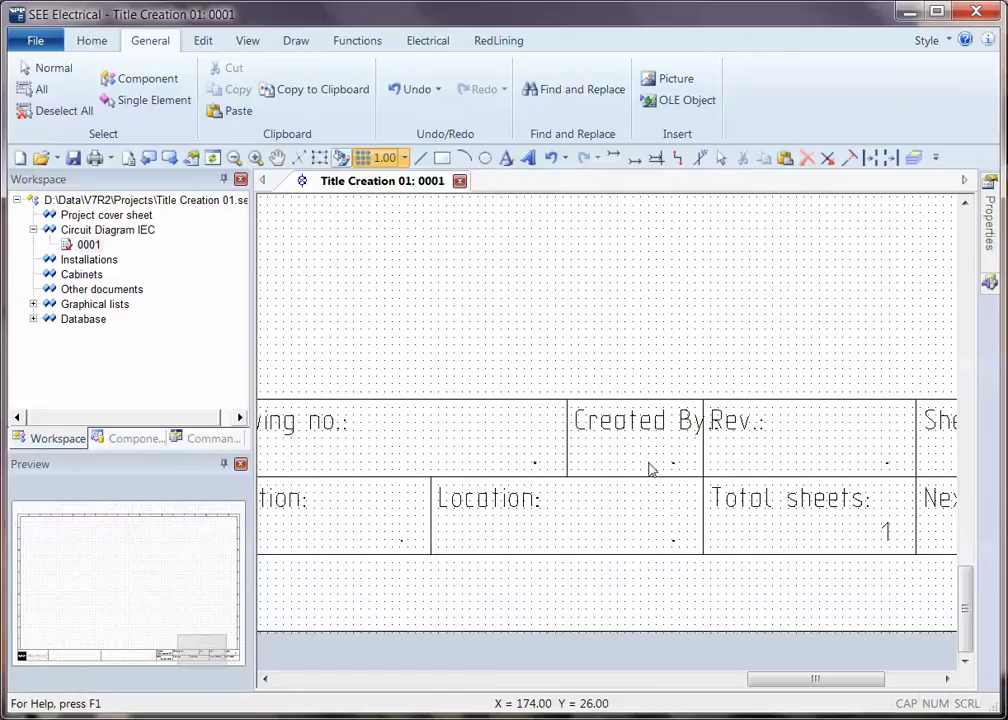
drag(645, 470, 497, 420)
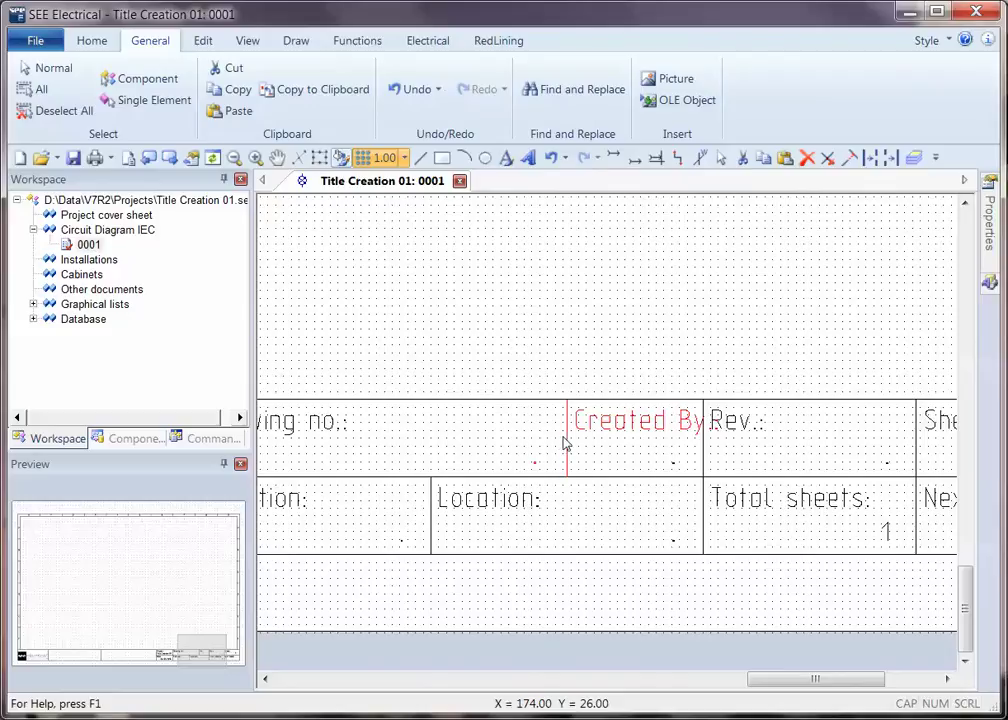
drag(570, 447, 535, 441)
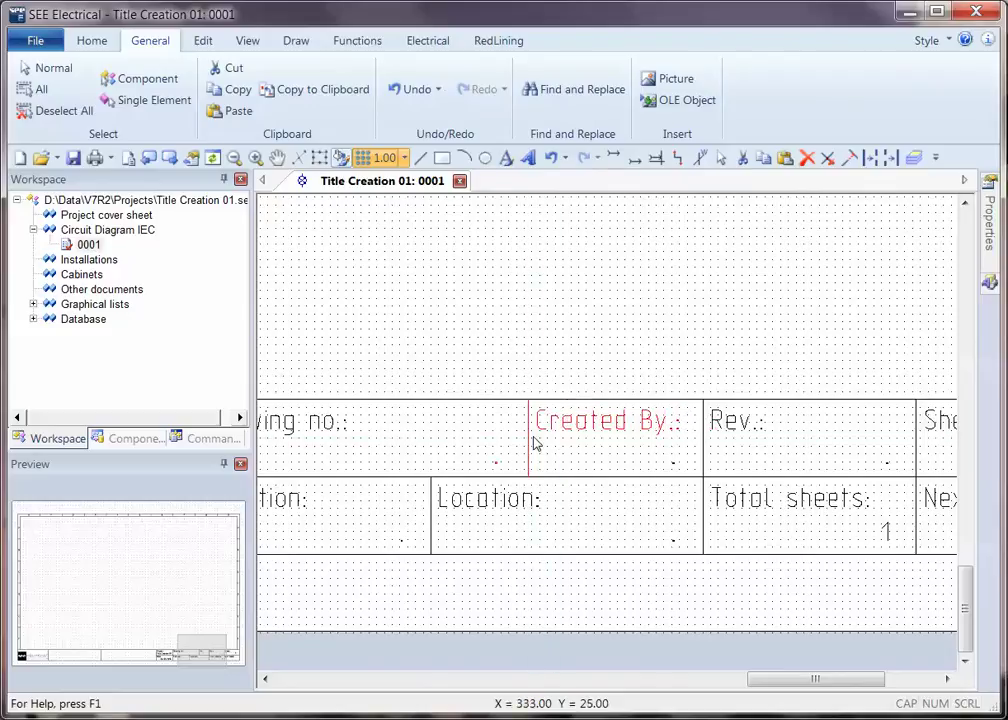
Step: Change the Created By value text's attribute from Page Description-line 05 to Page Created By
double_click(662, 468)
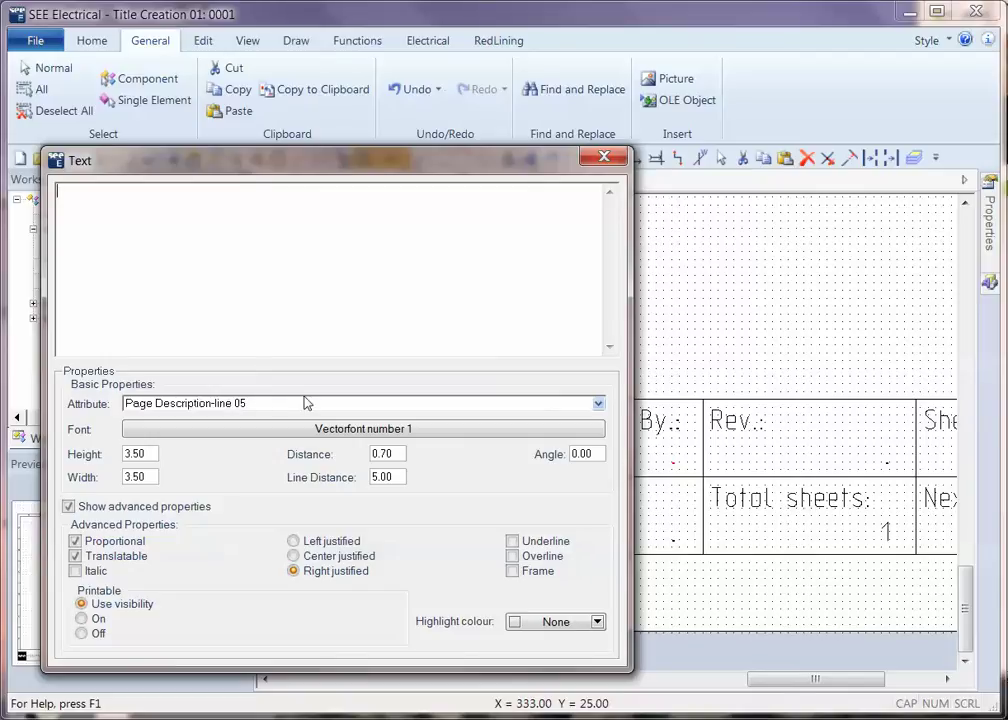
click(598, 404)
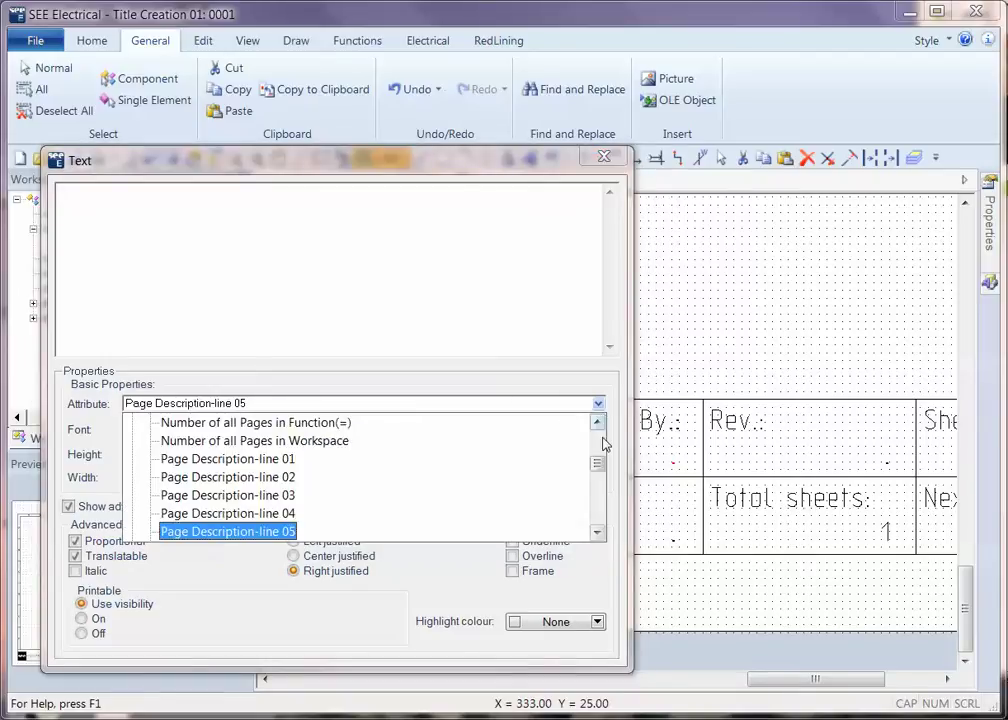
click(598, 421)
click(598, 421)
click(598, 422)
click(598, 422)
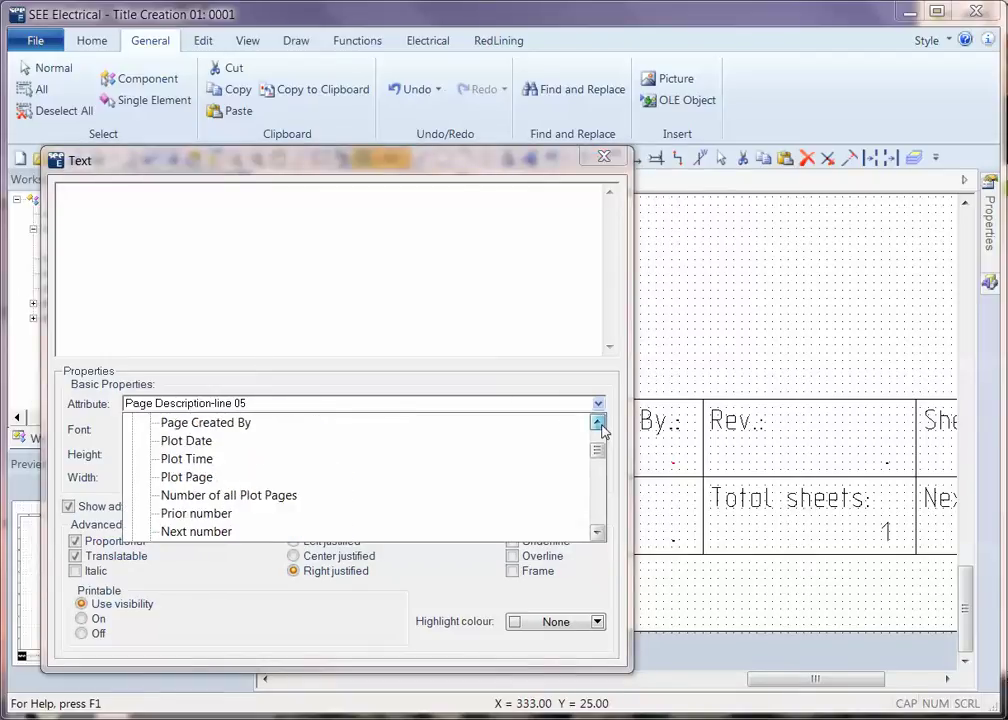
click(598, 422)
click(598, 422)
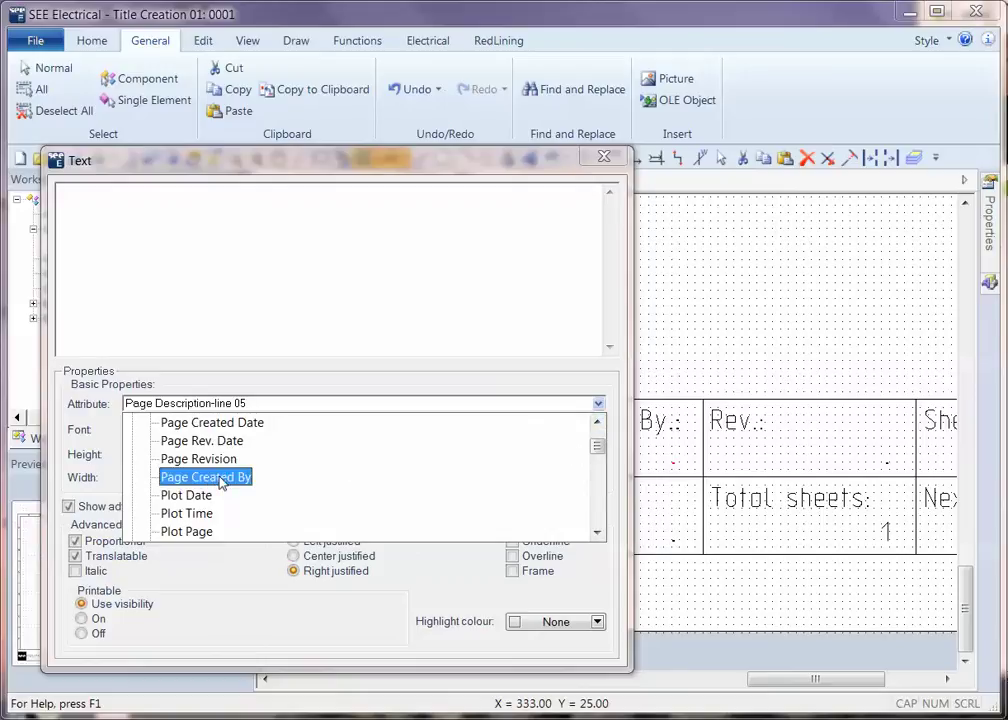
click(205, 477)
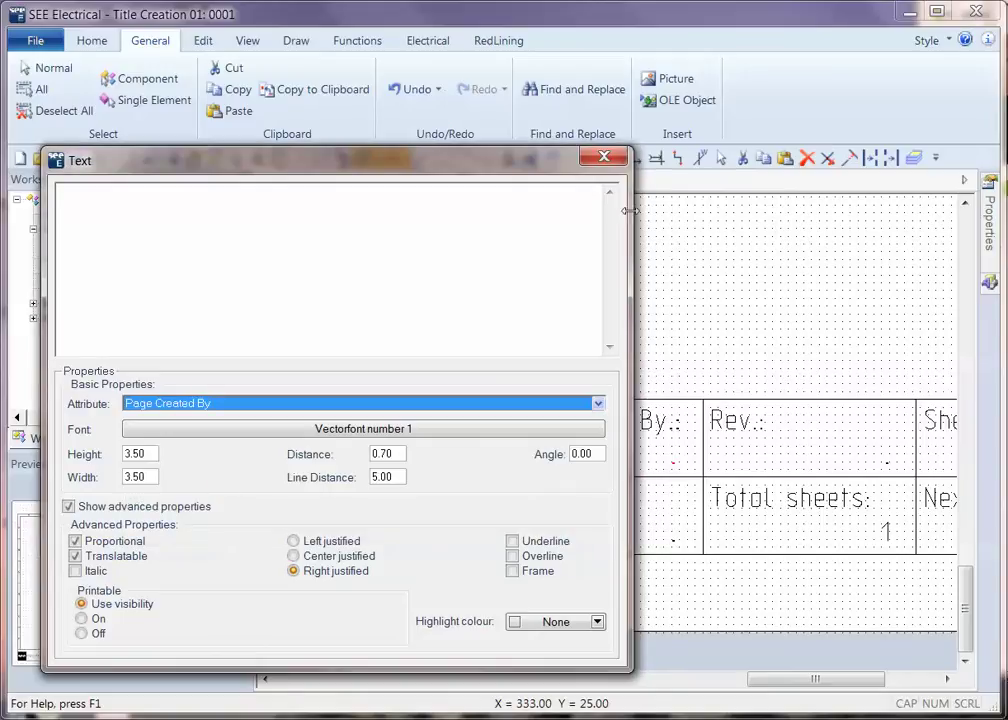
click(601, 157)
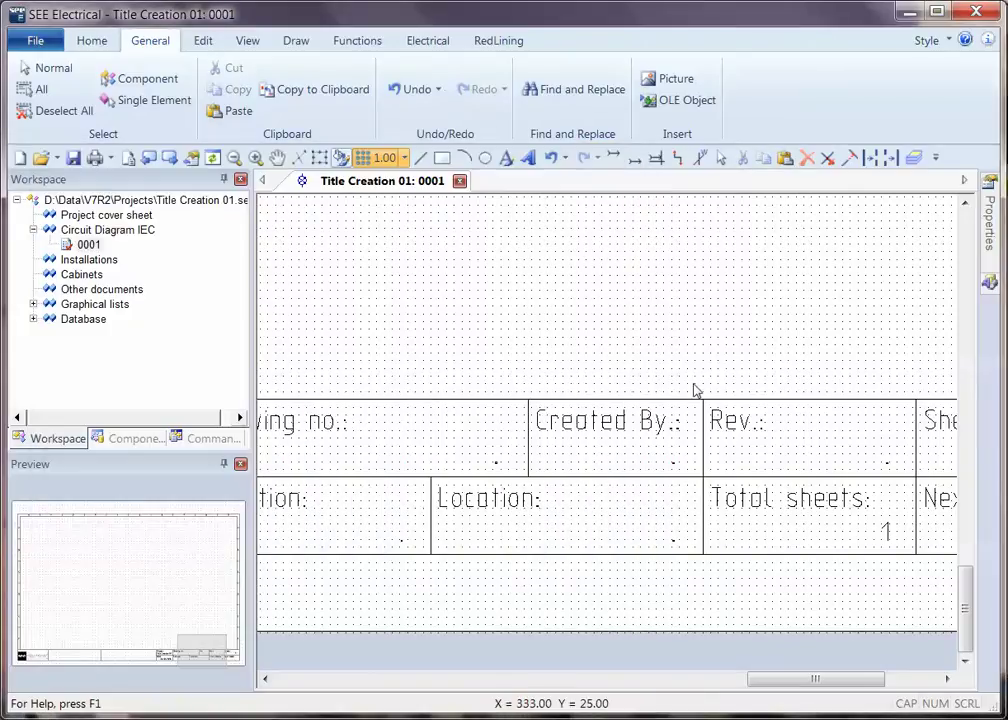
Step: Select all frame and title block elements, logo included, and bring up their context actions
scroll(612, 440, down, 2)
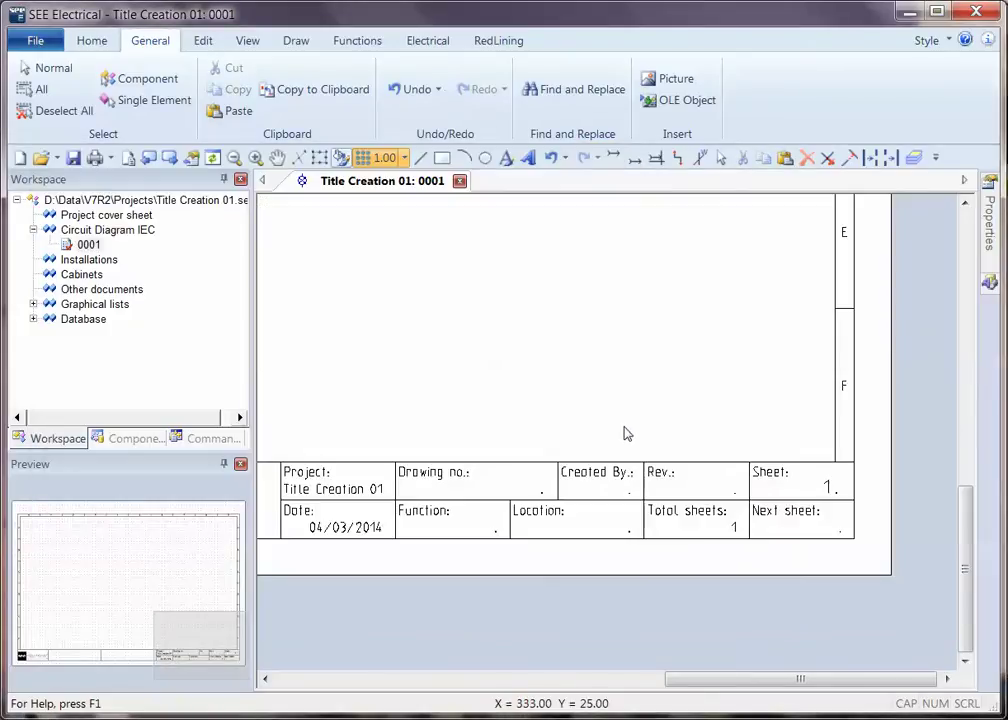
drag(697, 678, 304, 680)
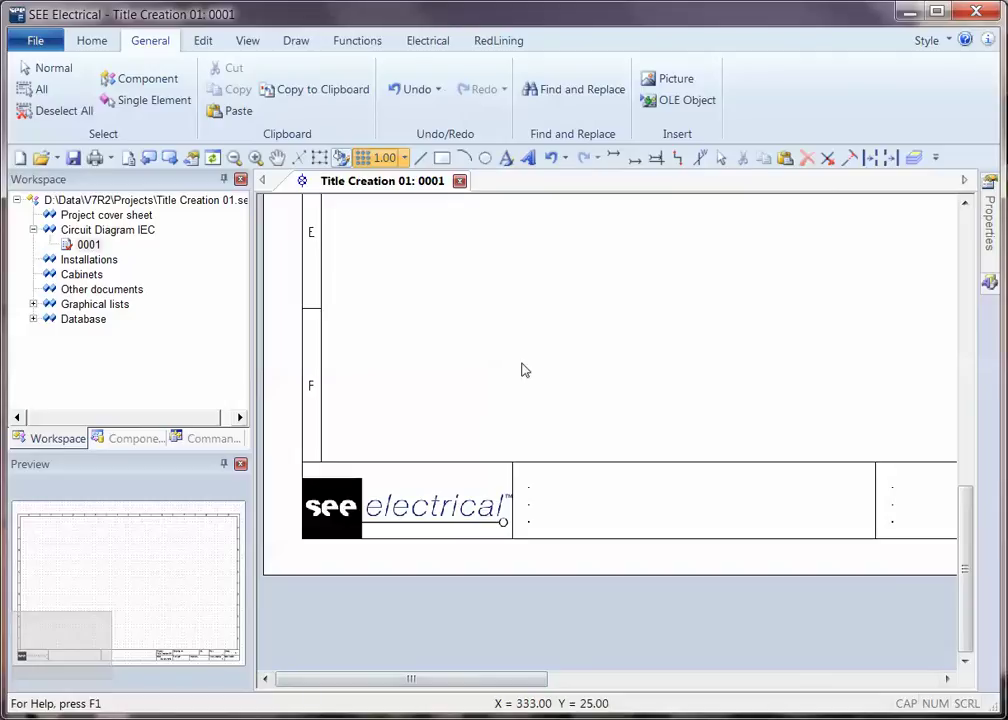
click(40, 90)
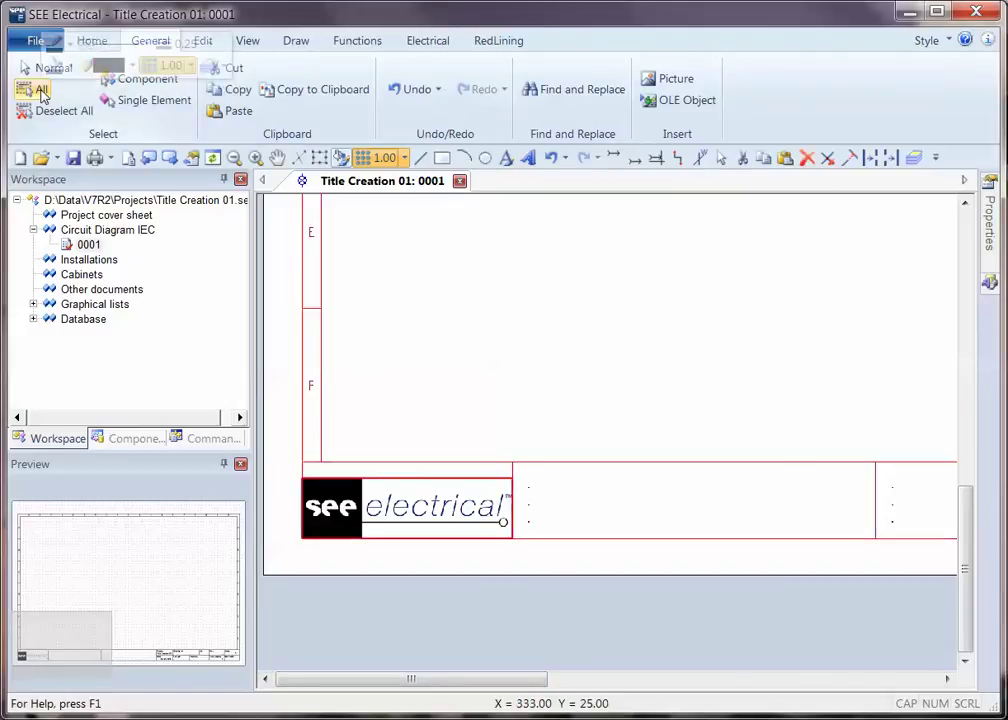
right_click(522, 303)
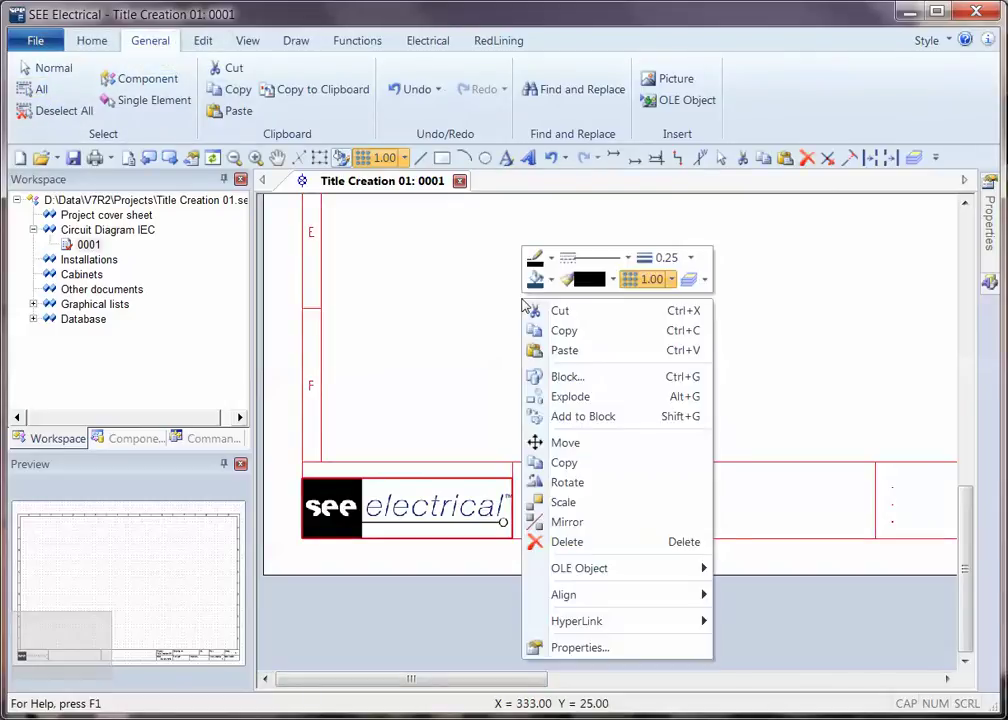
Step: Group the selection into a block defined as Page Template, Title block
click(566, 377)
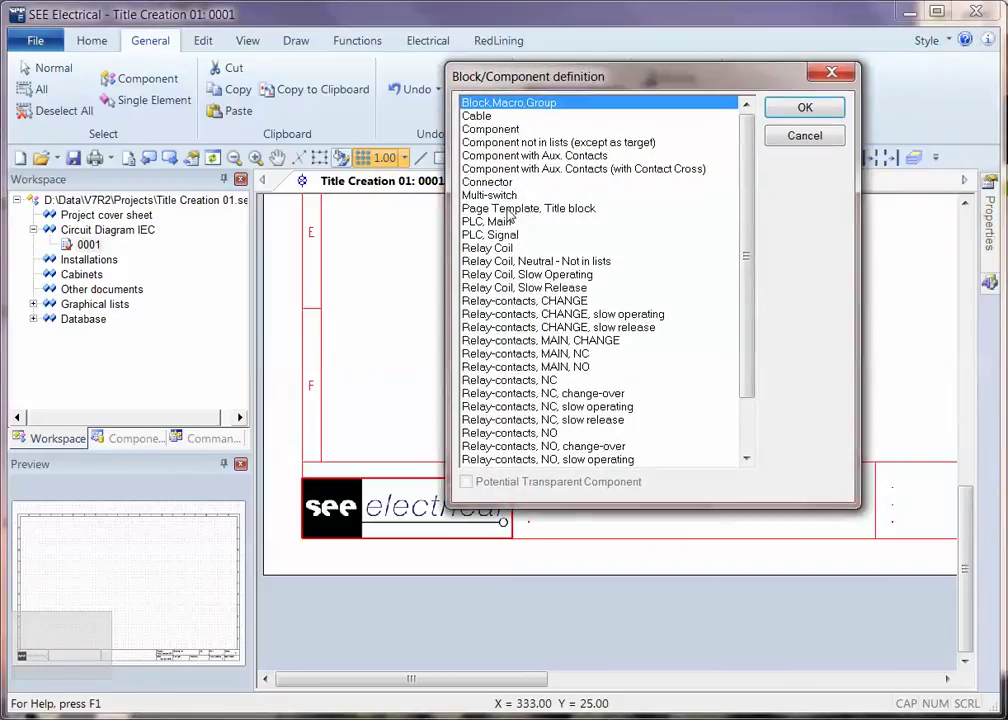
click(508, 210)
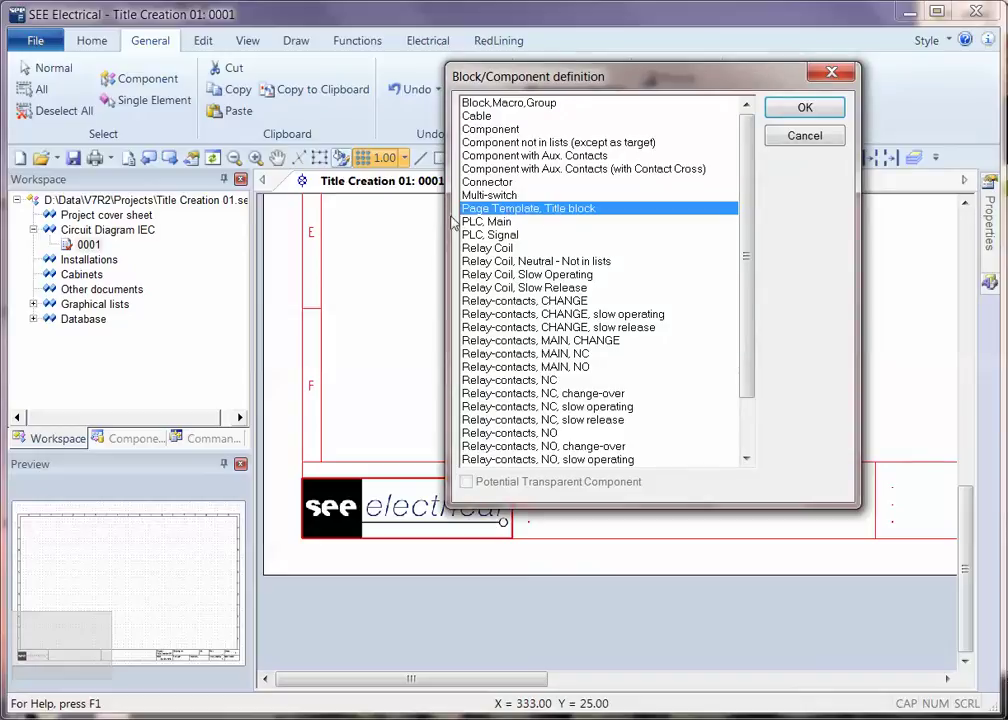
click(803, 110)
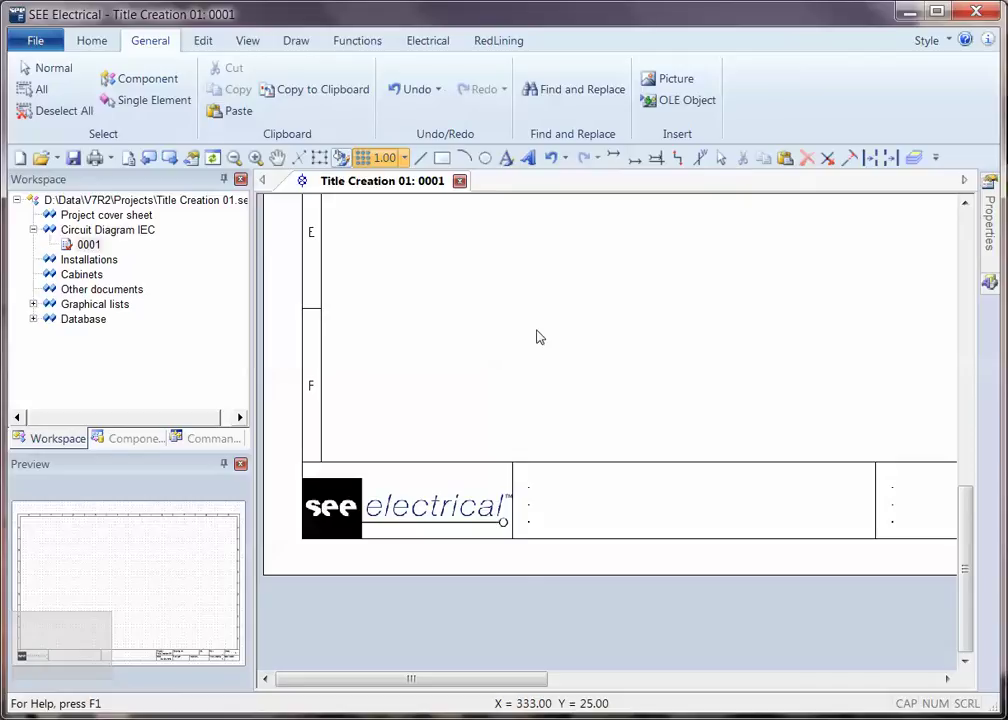
Step: Fit the sheet in the window and set the grid size back to 5.00
key(Home)
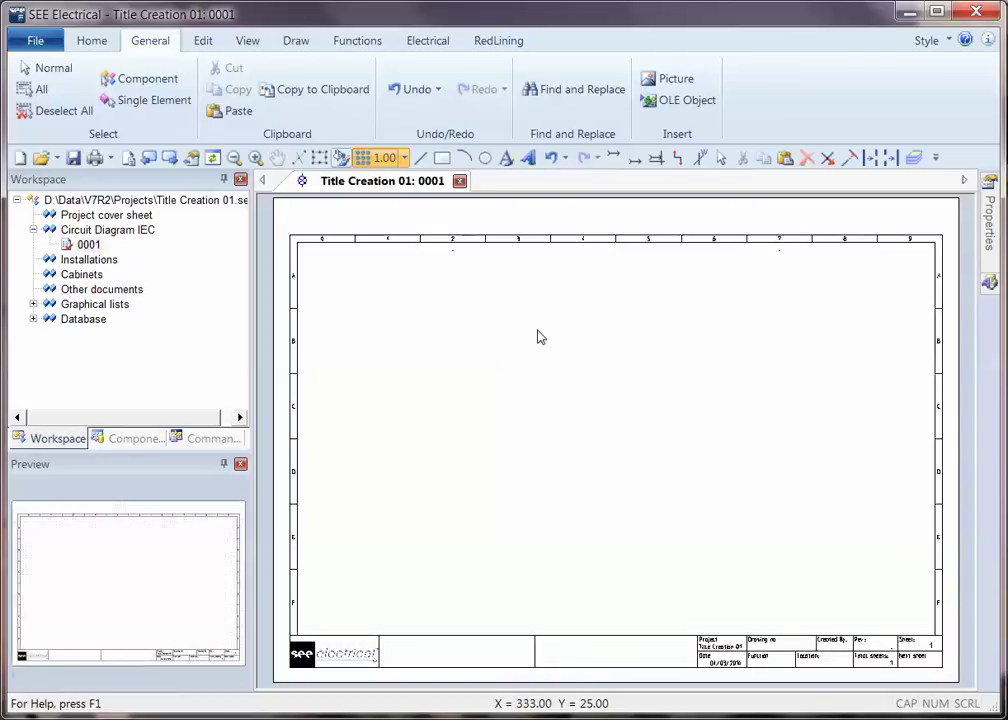
click(404, 158)
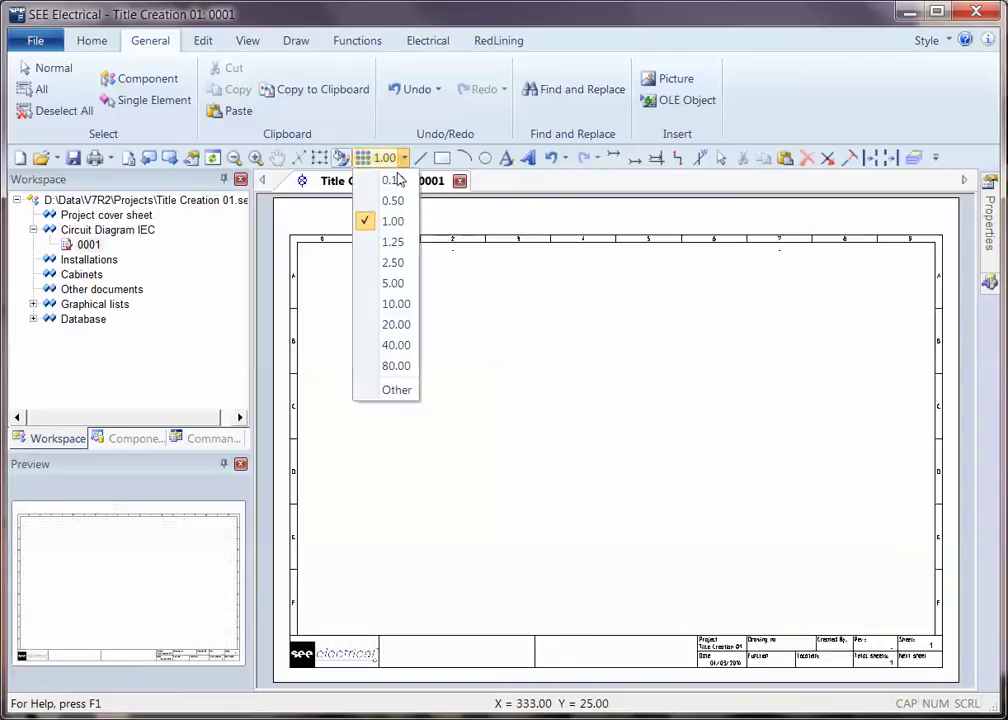
click(393, 283)
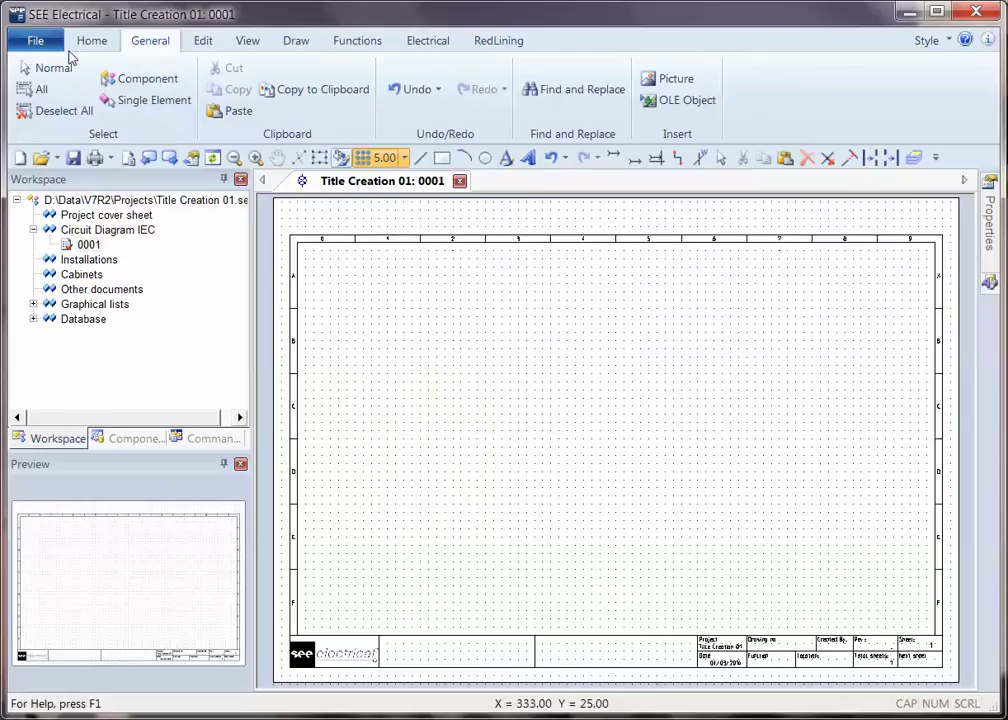
Step: Save the page as the page template 'Example Template for A3 Page'
click(40, 44)
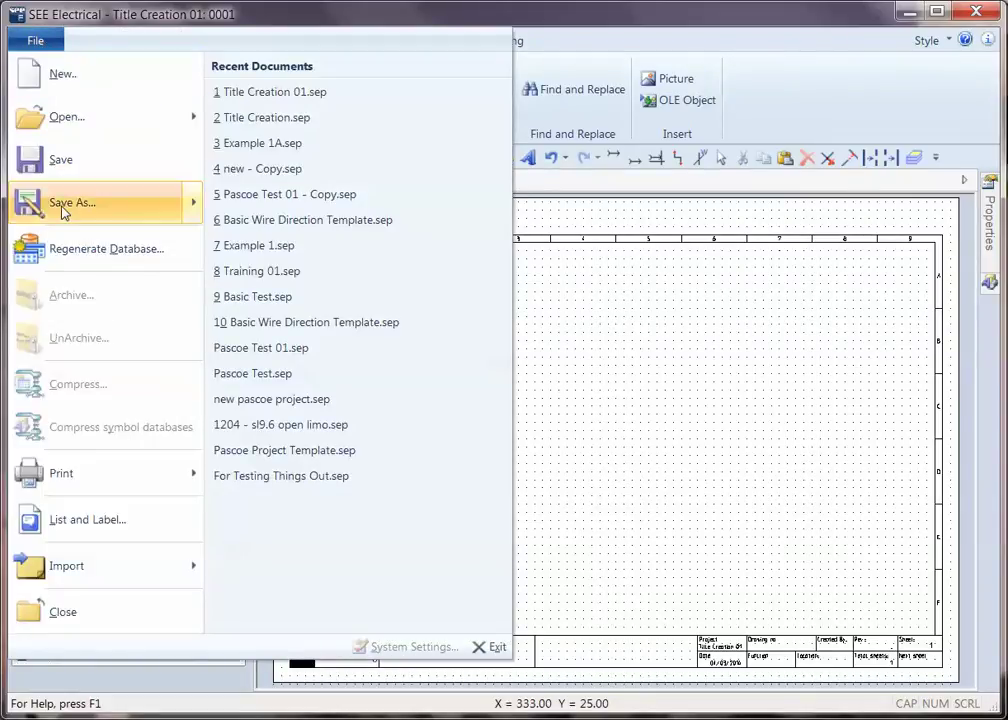
mouse_move(66, 209)
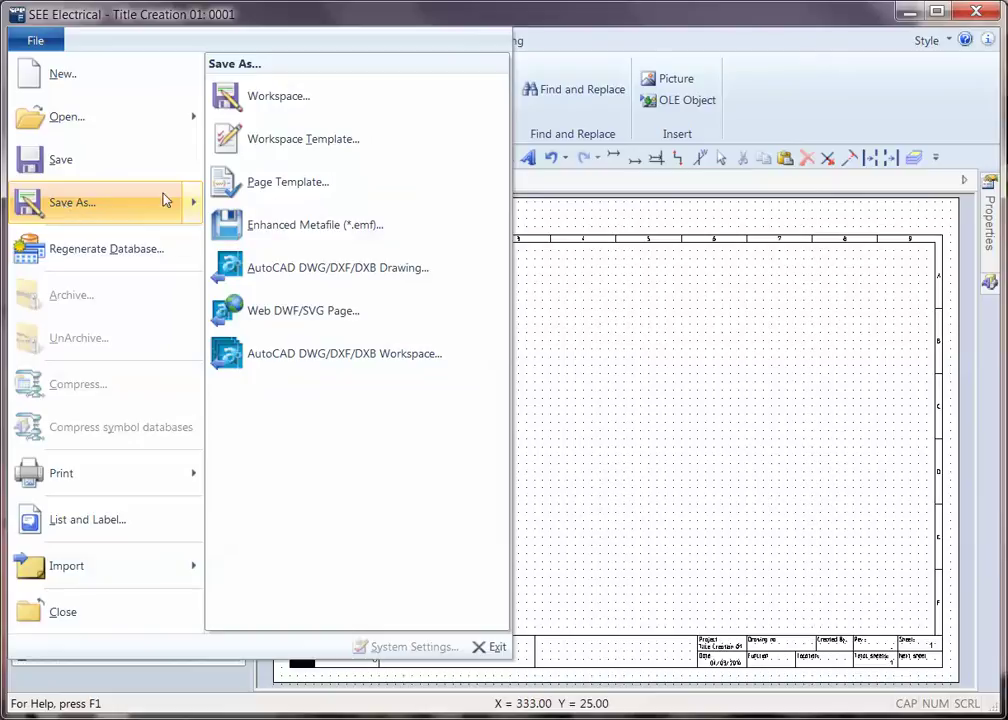
click(288, 186)
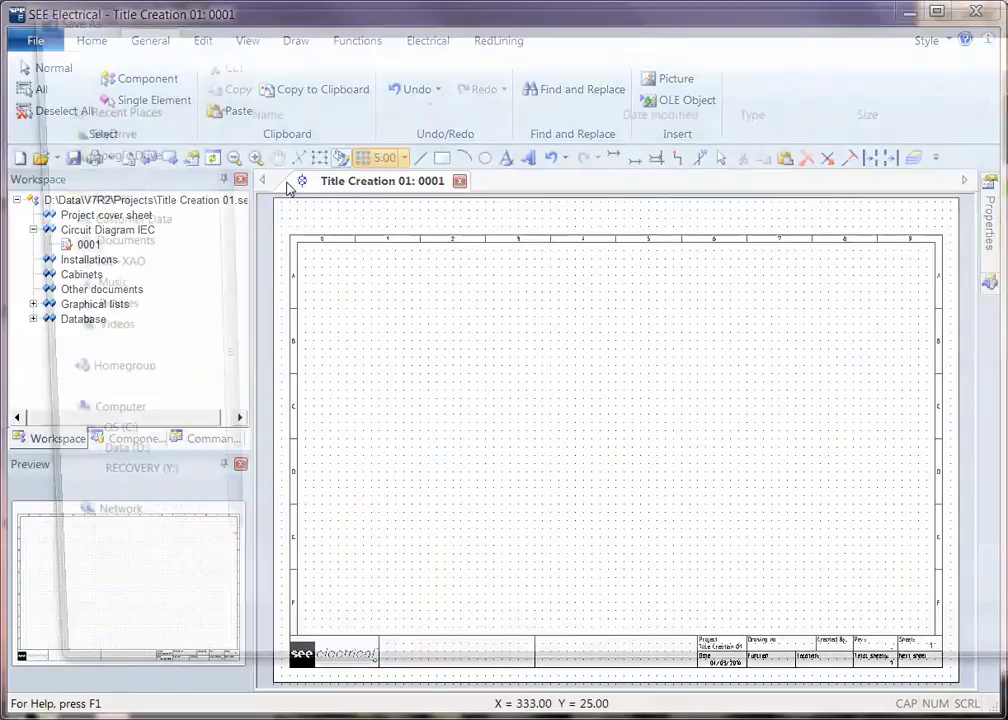
text(Example)
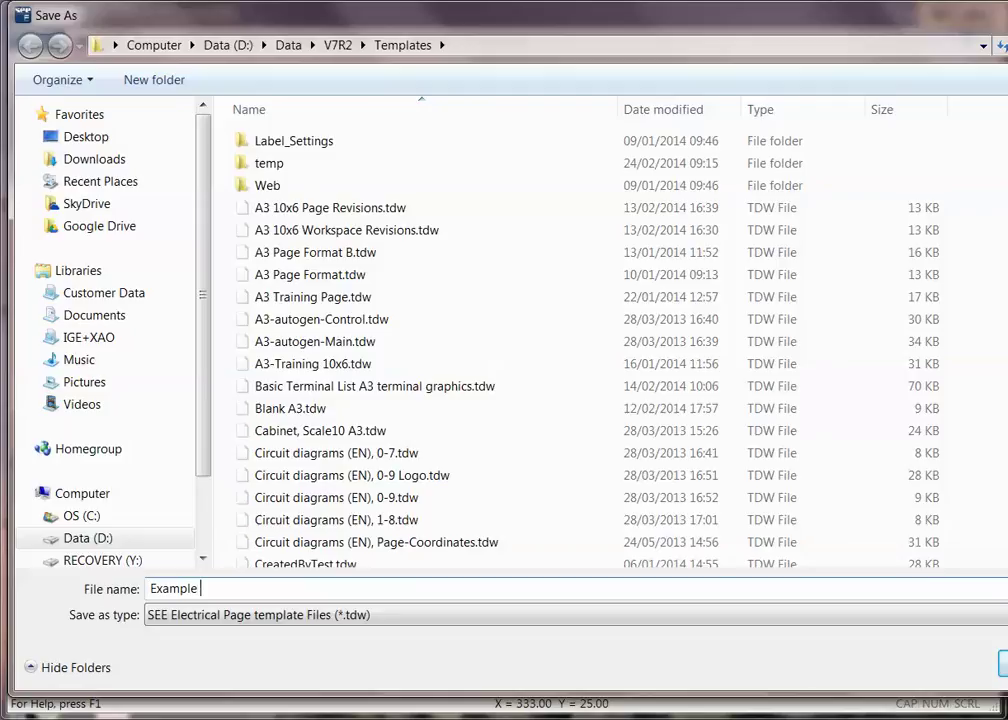
text( Template for A3 Page)
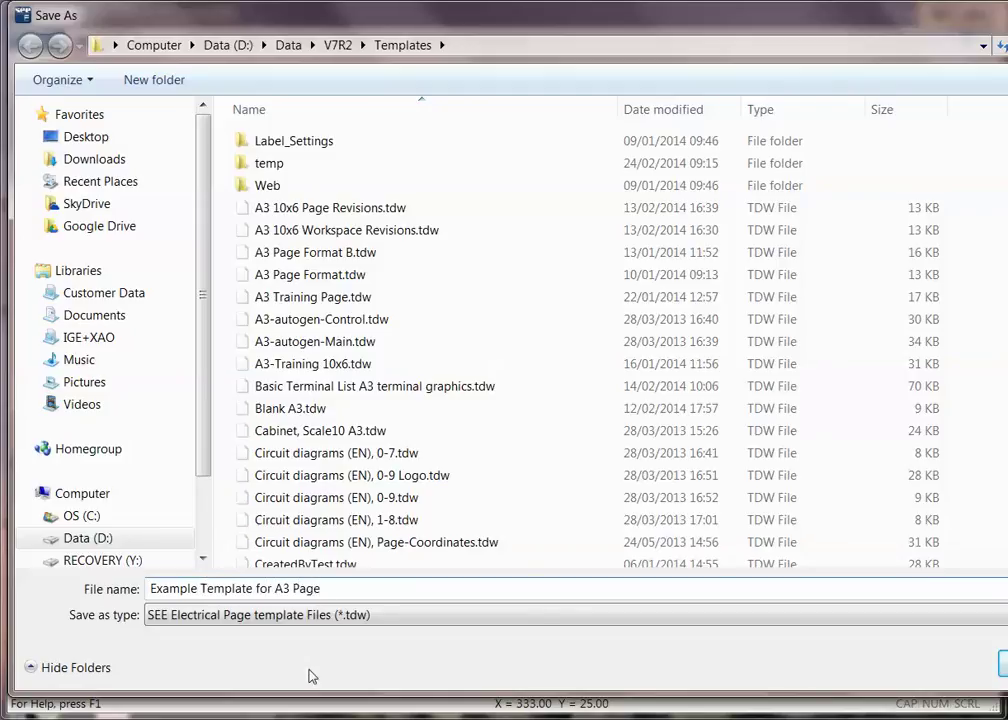
drag(852, 26, 762, 15)
click(941, 654)
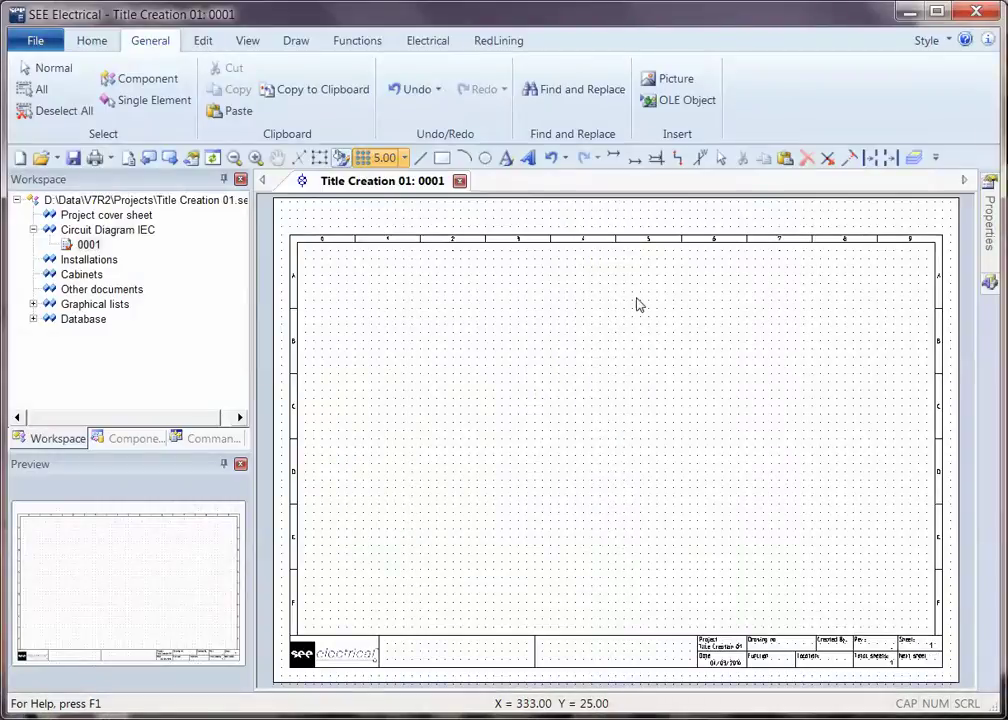
Step: Set Circuit Diagram IEC's page template to Example Template for A3 Page in its properties
right_click(134, 231)
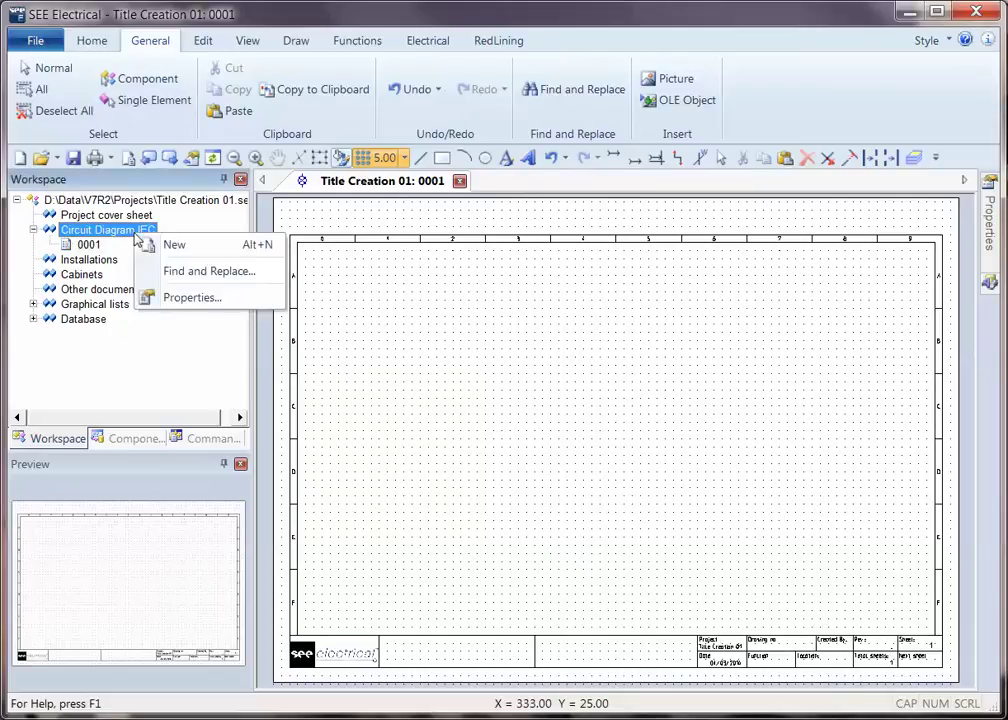
click(200, 300)
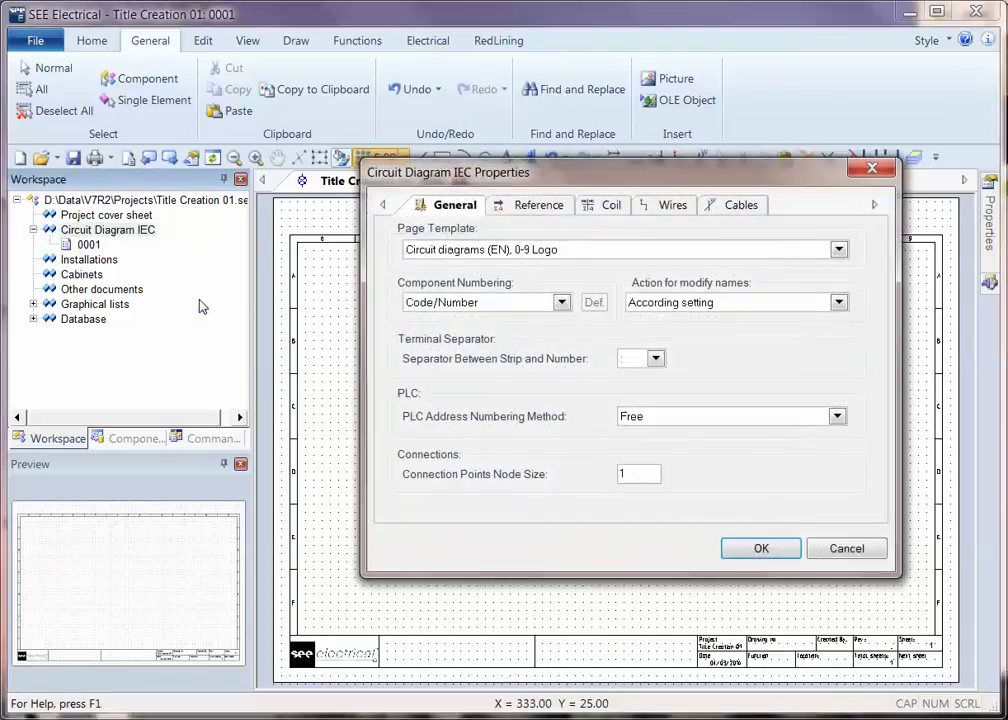
click(838, 250)
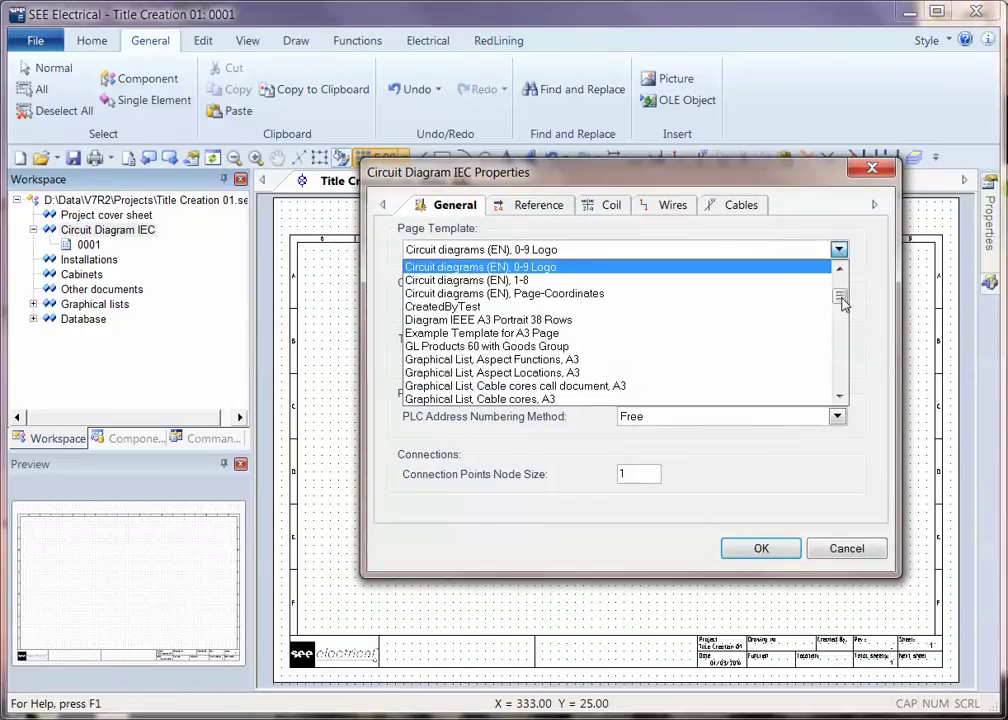
click(539, 334)
click(760, 548)
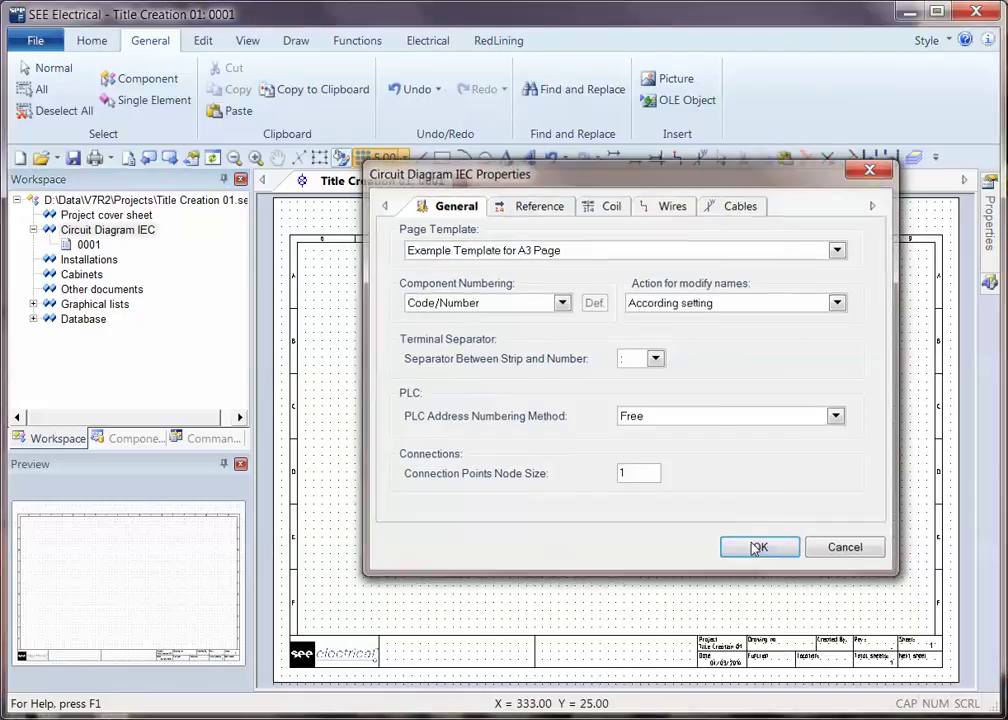
right_click(95, 231)
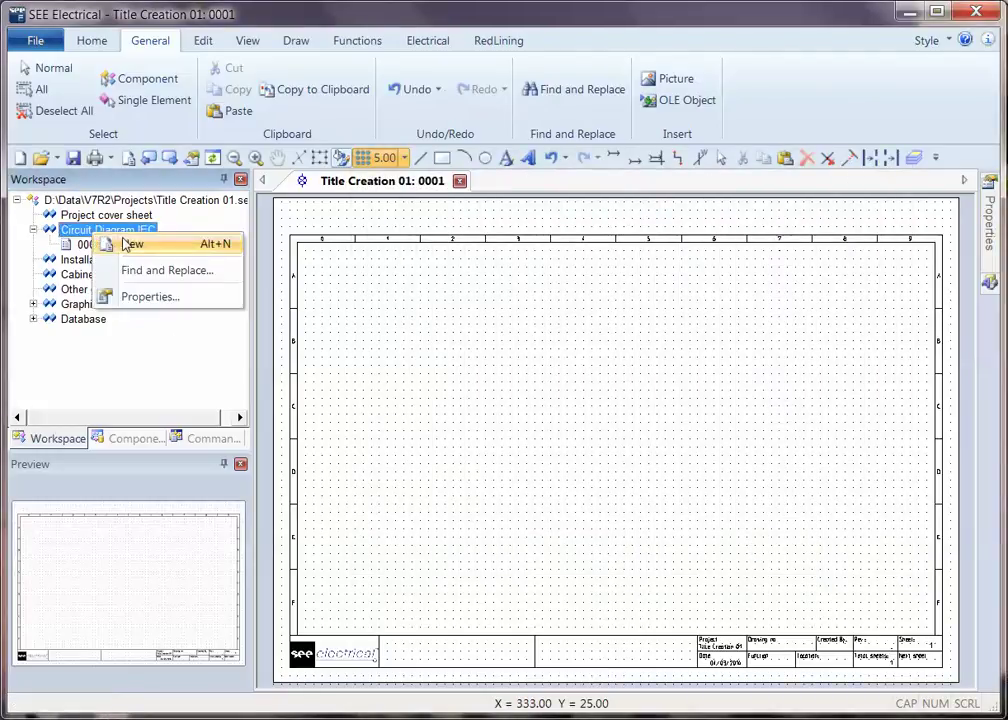
Step: Create circuit diagram page 0002 with the creator's initials, then check its title block shows Sheet 2
click(134, 249)
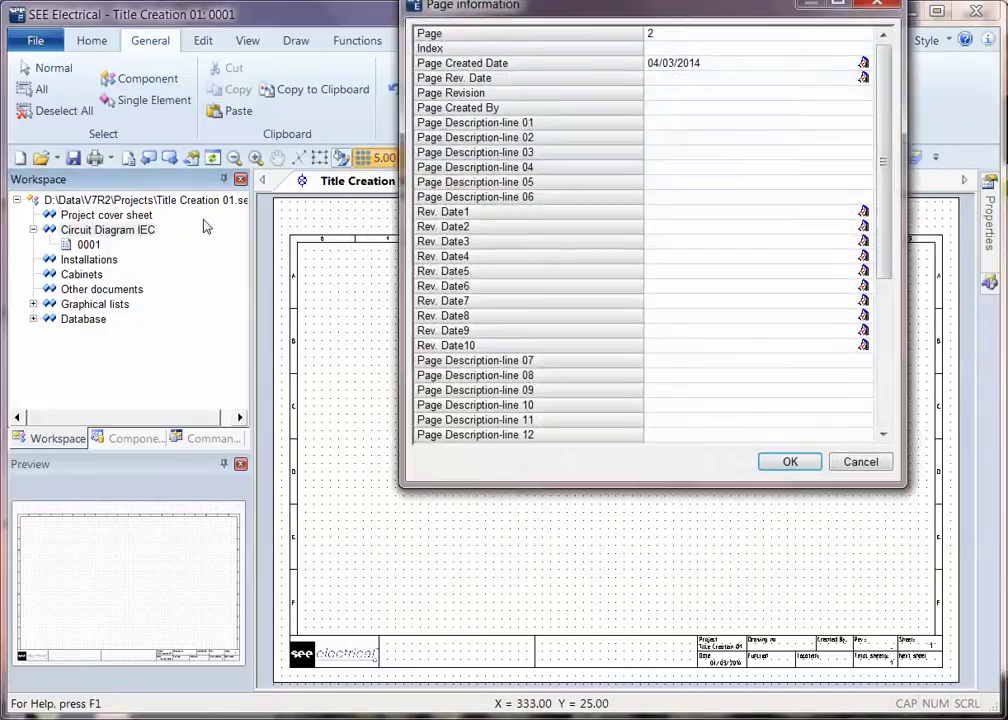
drag(508, 27, 402, 58)
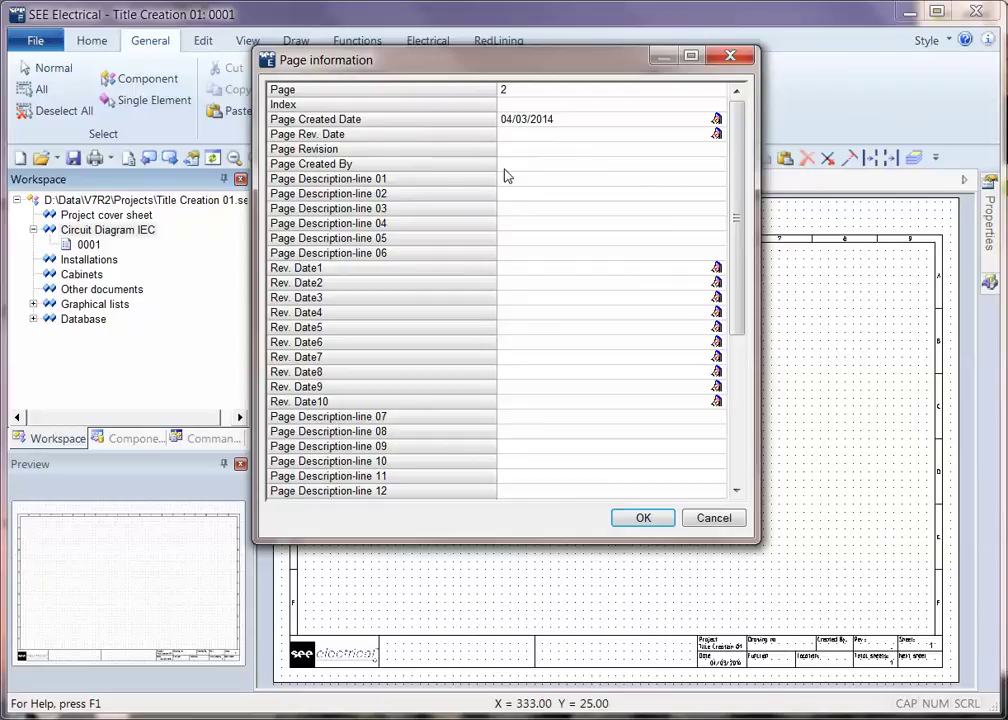
click(511, 166)
text(JDS)
click(645, 518)
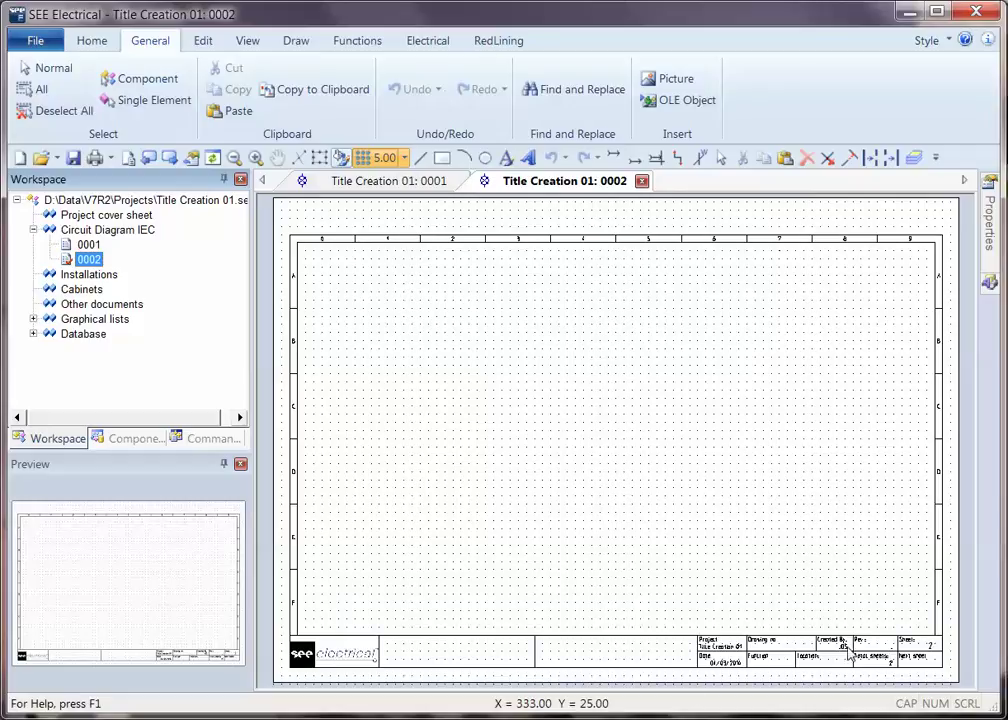
scroll(850, 658, up, 3)
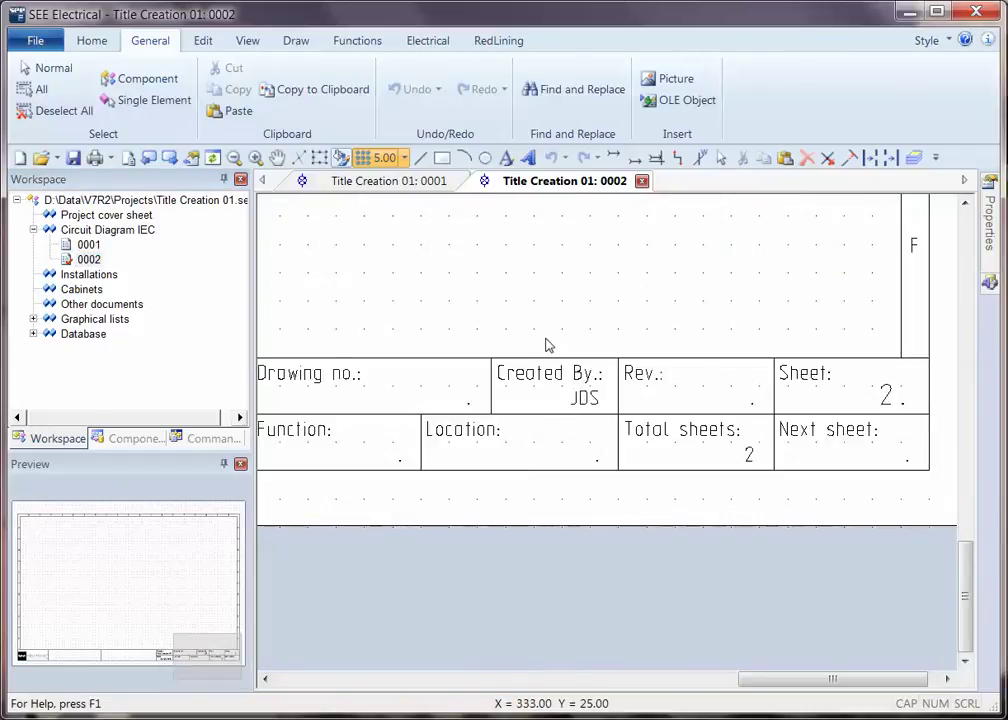
scroll(546, 345, down, 3)
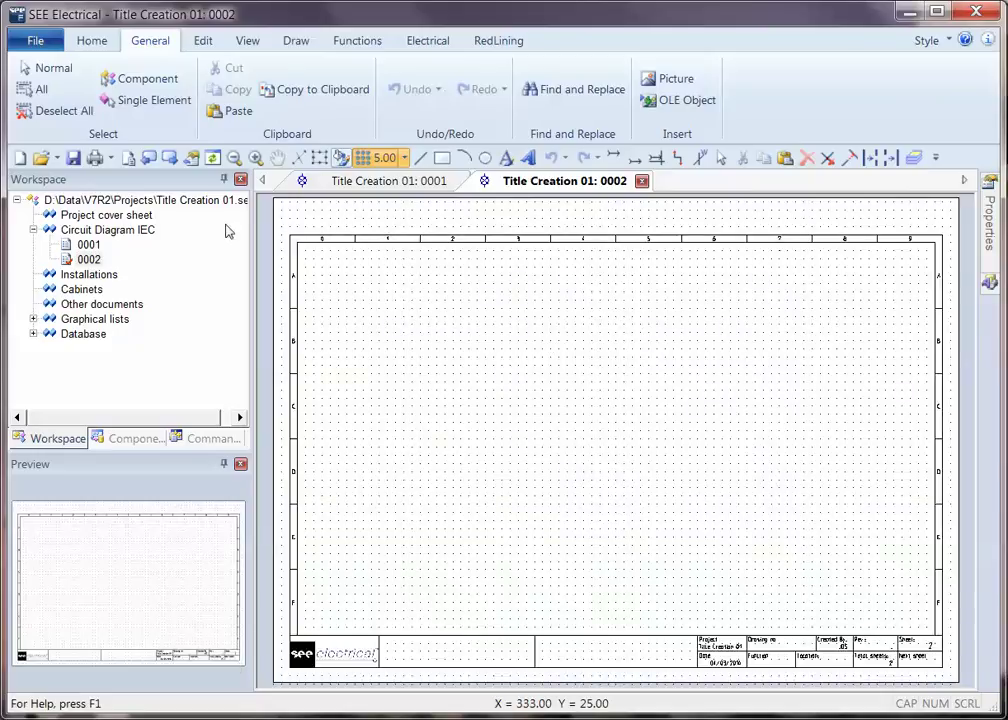
Step: Delete pages 0002 and 0001 from Circuit Diagram IEC
right_click(88, 259)
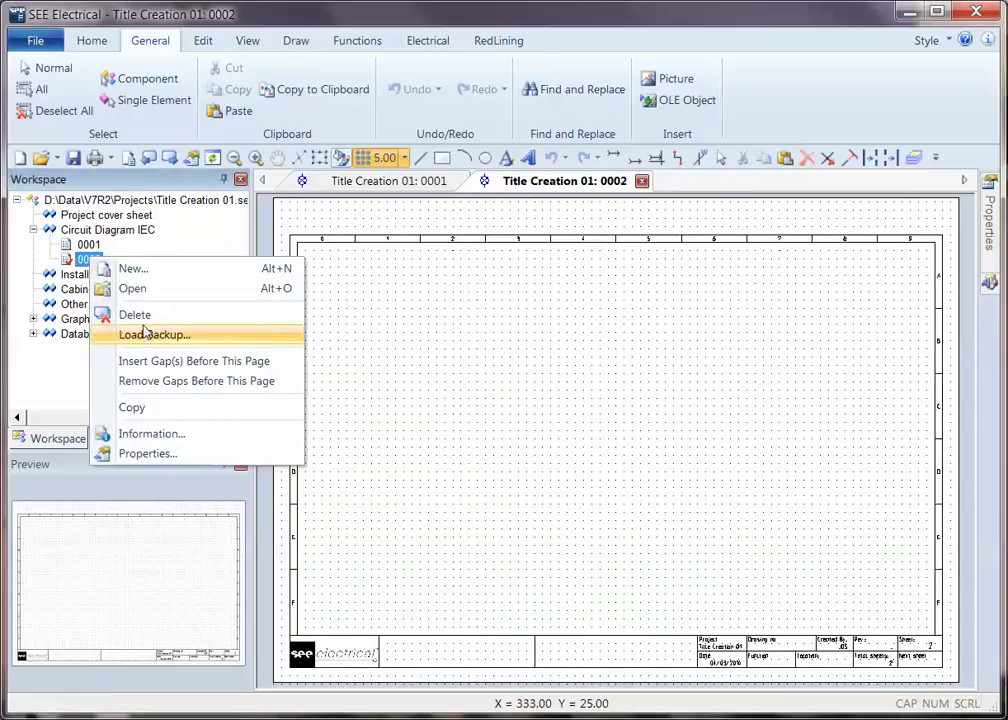
click(135, 315)
click(521, 426)
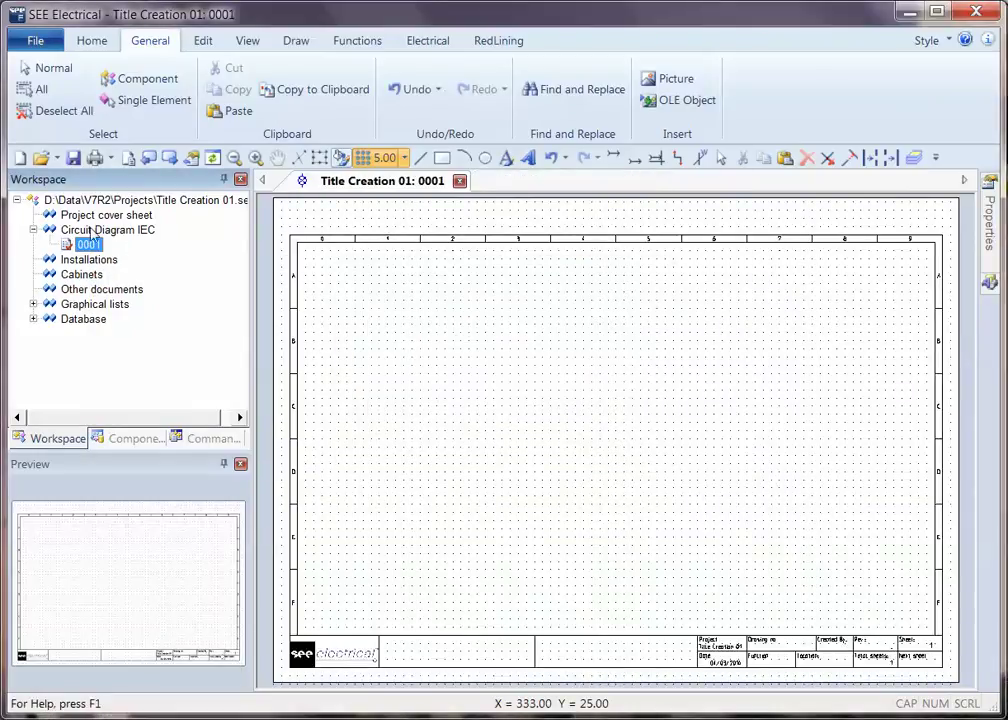
right_click(86, 245)
click(150, 302)
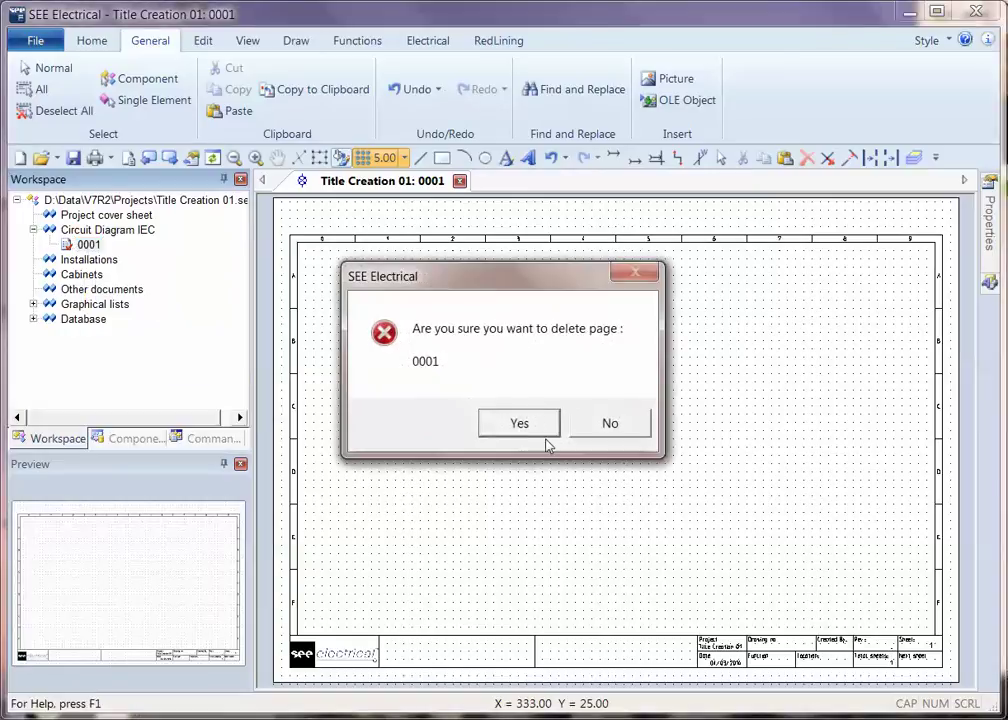
click(518, 425)
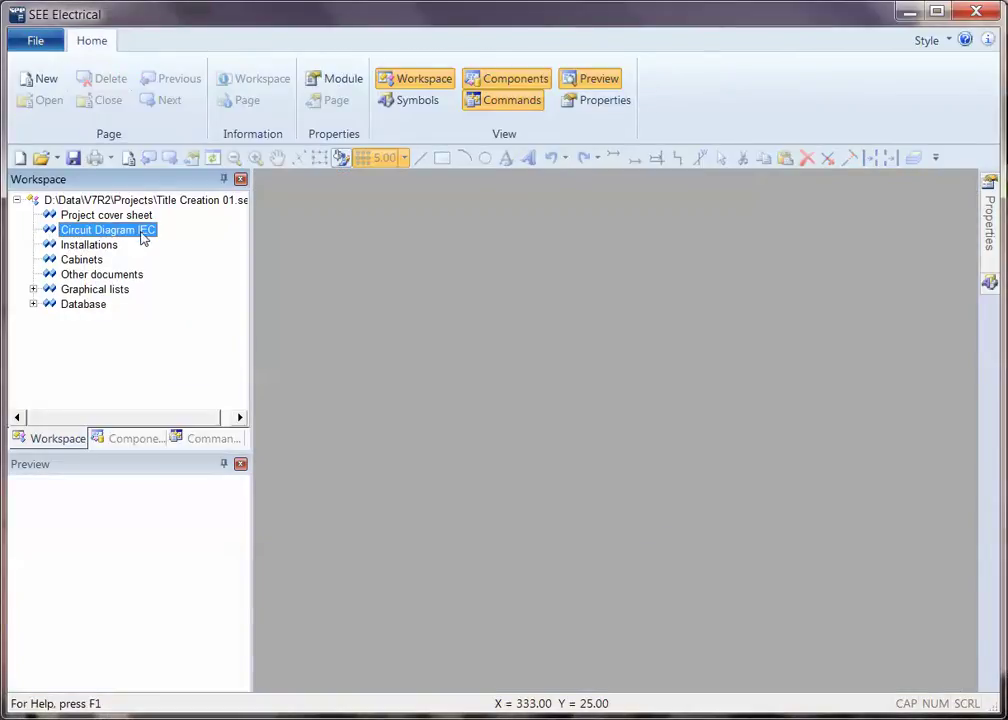
Step: Accept the Circuit Diagram IEC properties unchanged, keeping its A3 page template
right_click(145, 233)
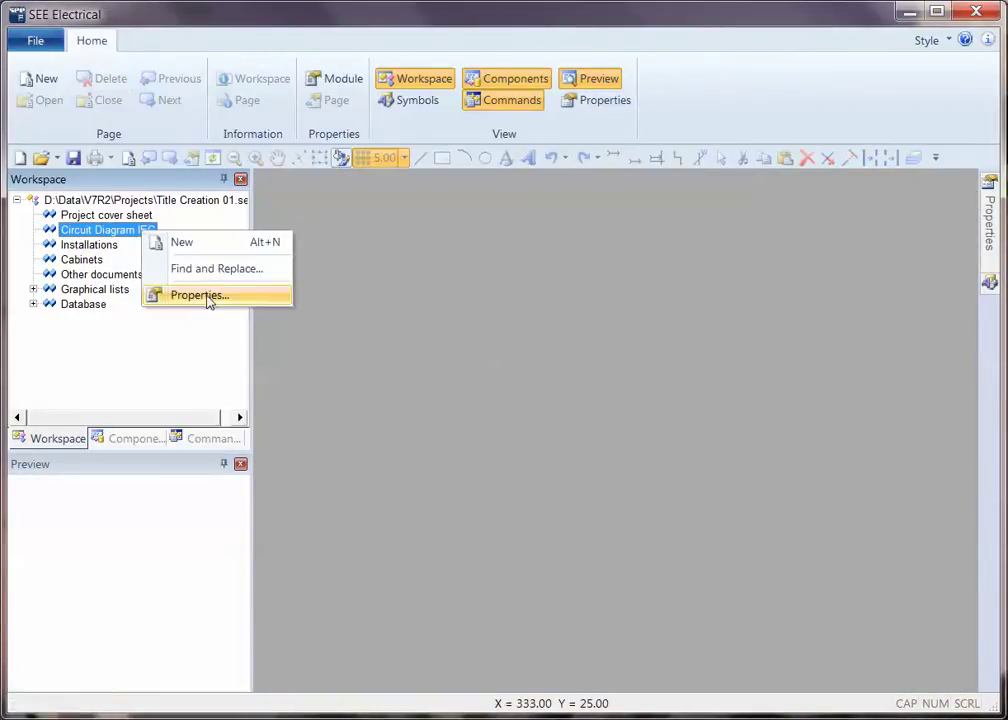
click(200, 295)
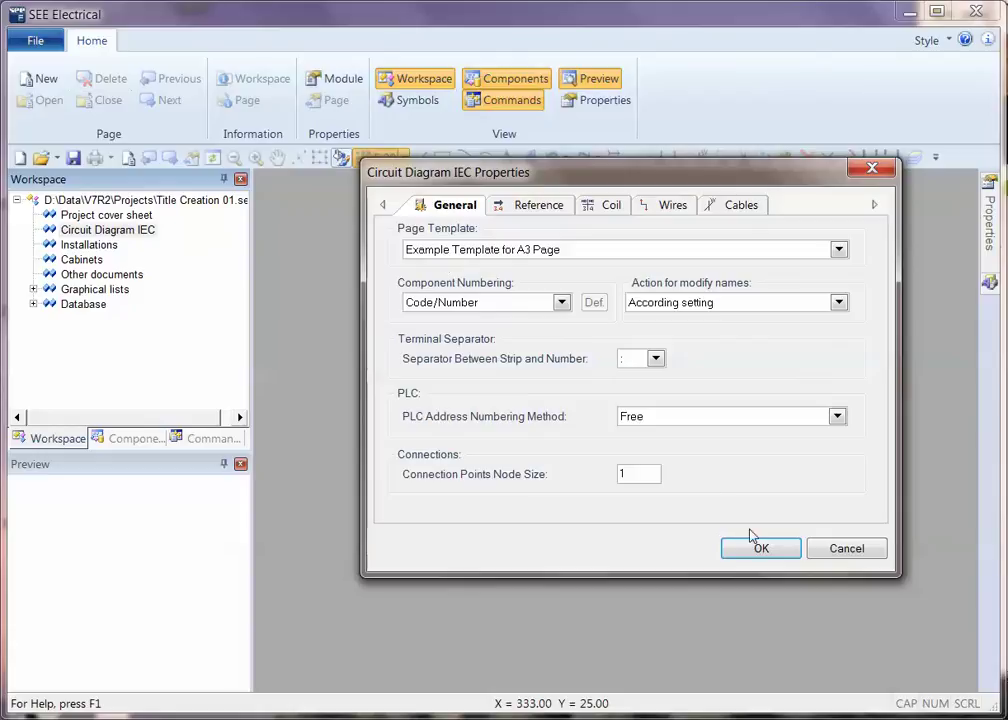
click(781, 551)
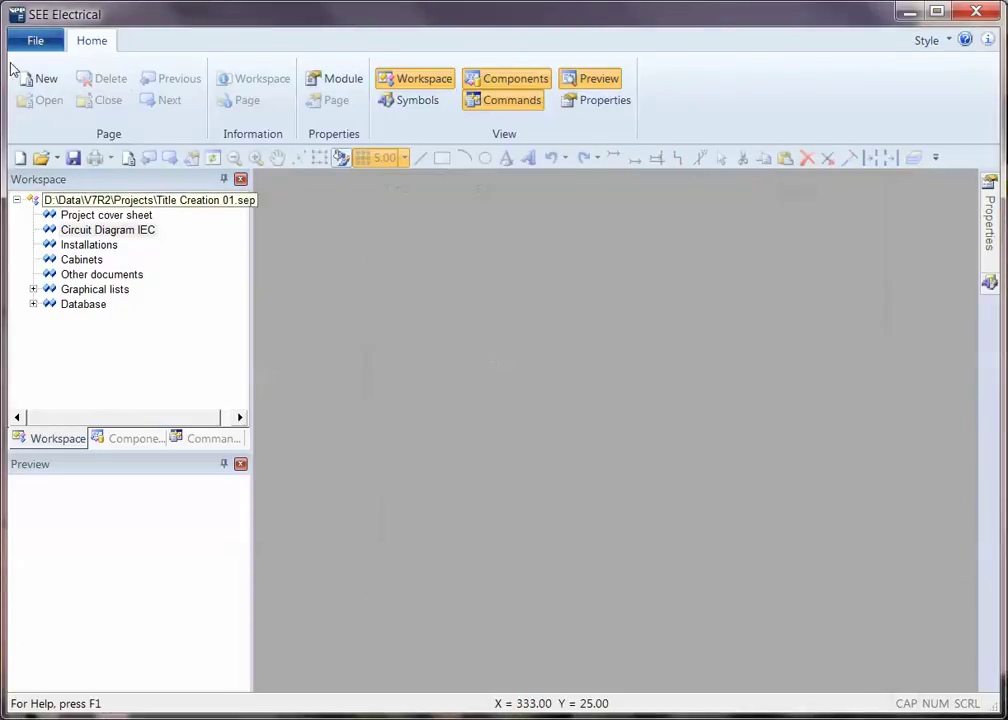
Step: Save the workspace as the template 'Example Template for workspace' (.sep) in the Templates folder
click(34, 41)
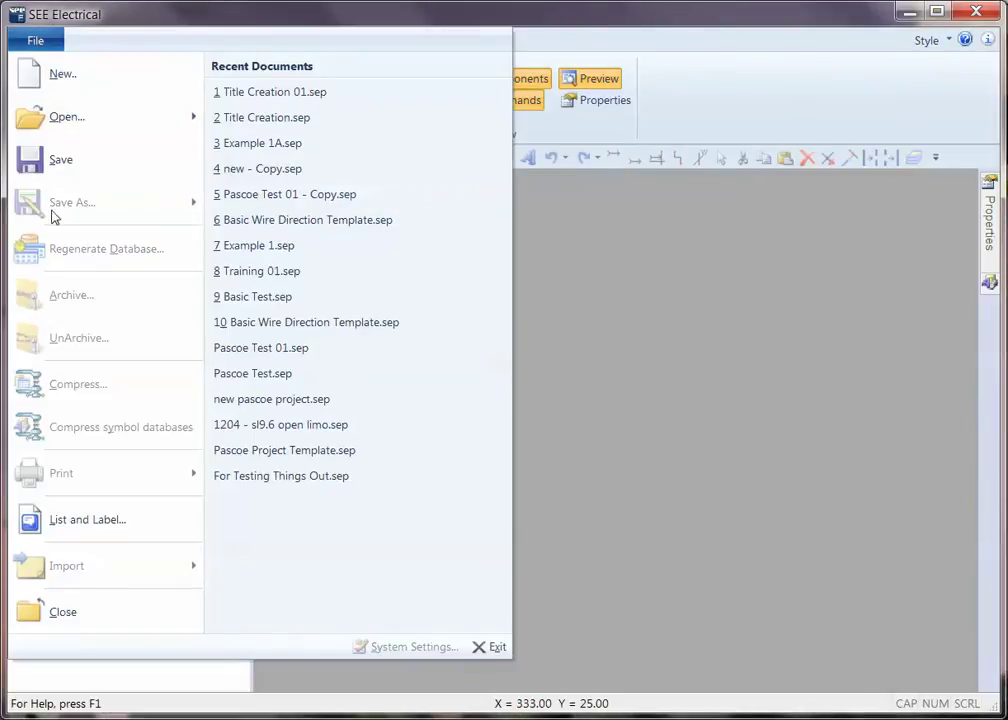
mouse_move(58, 208)
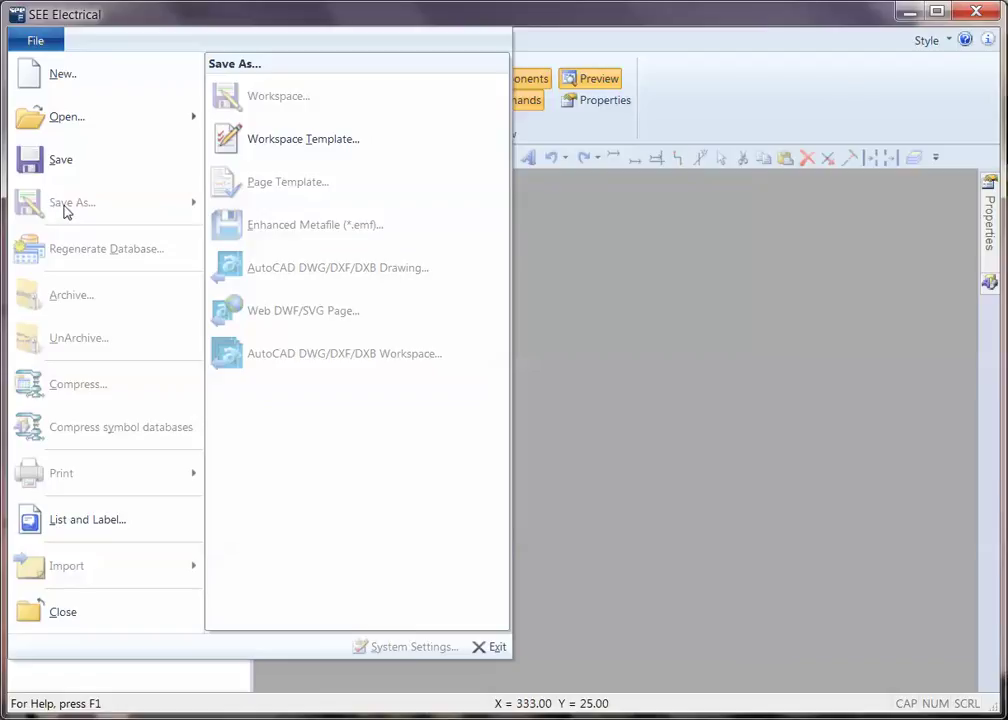
click(312, 147)
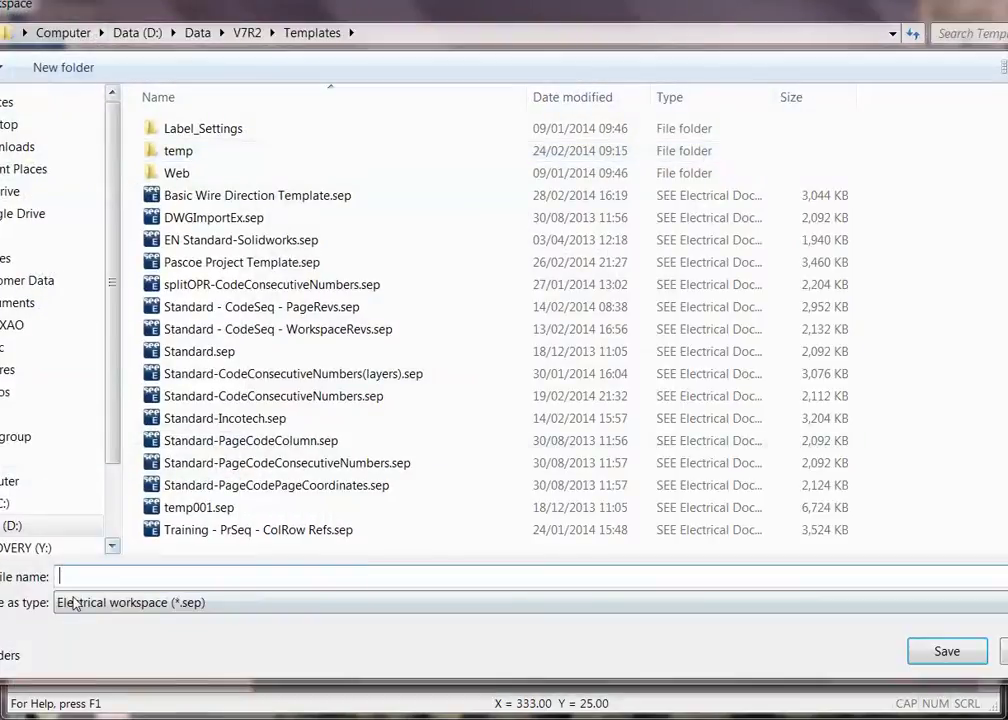
text(Example)
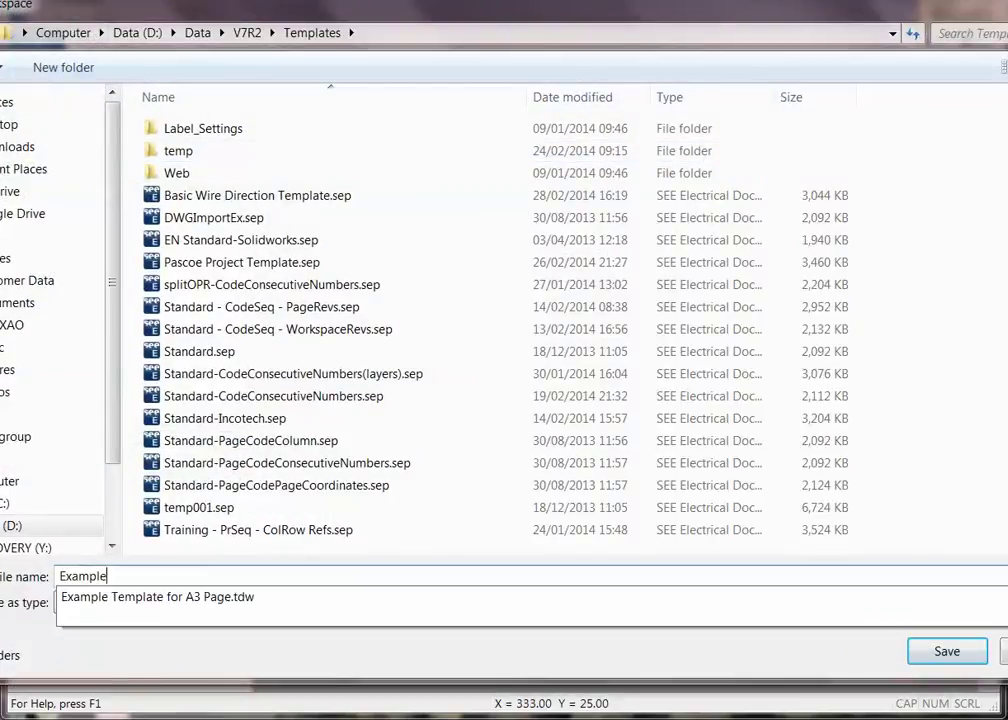
text( Template for workspace)
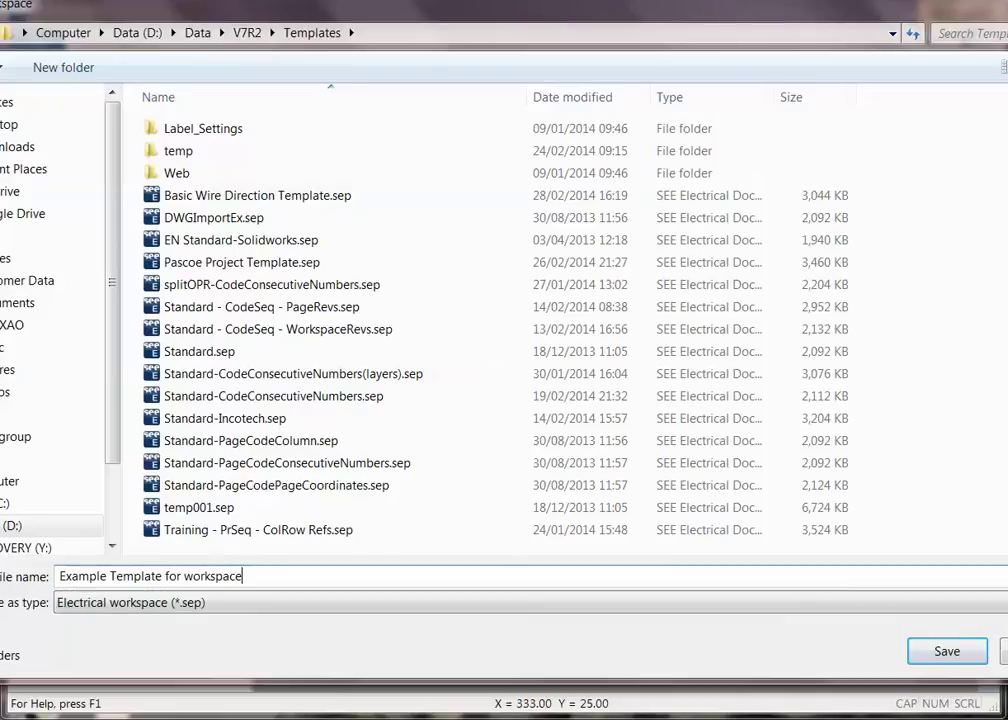
click(947, 652)
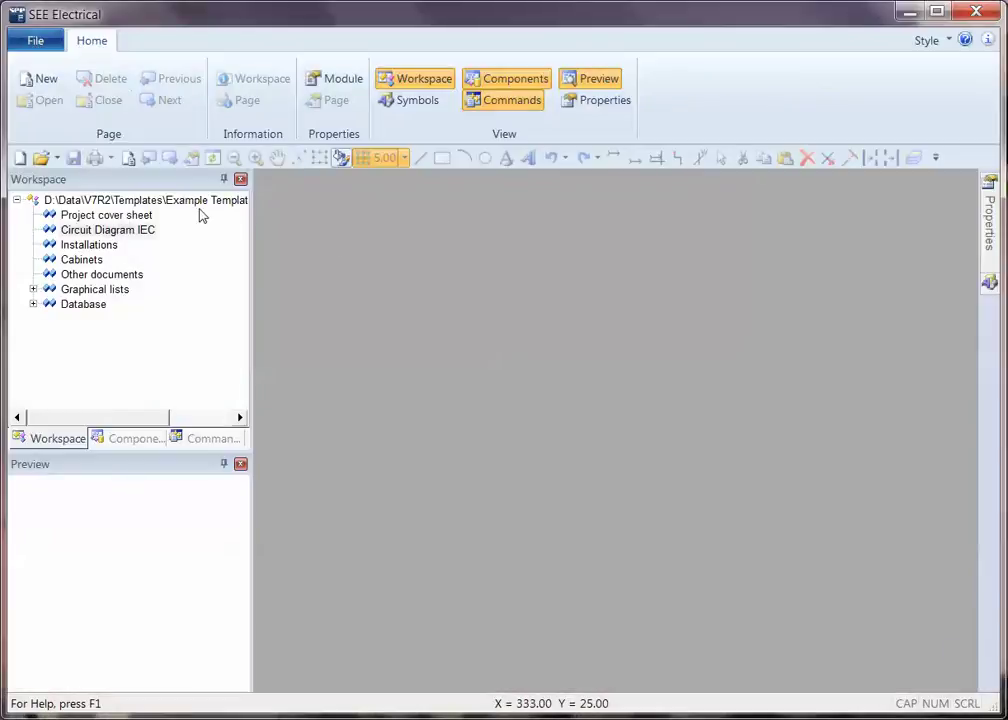
Step: Close the template workspace and create project 'test new page template' from Example Template for workspace
right_click(198, 202)
click(272, 245)
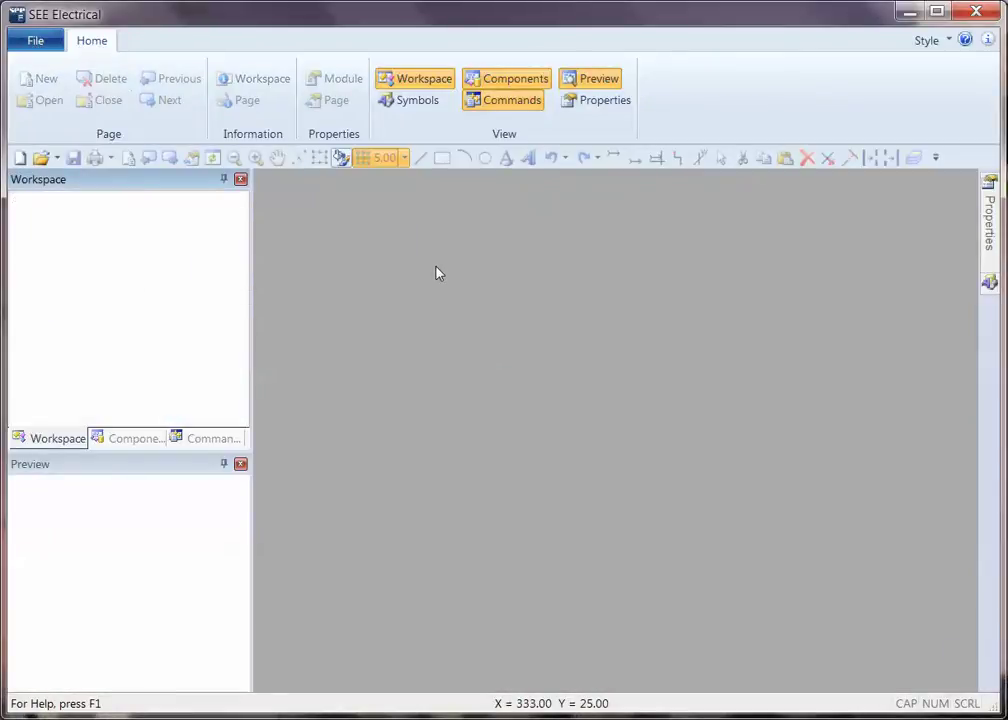
click(35, 40)
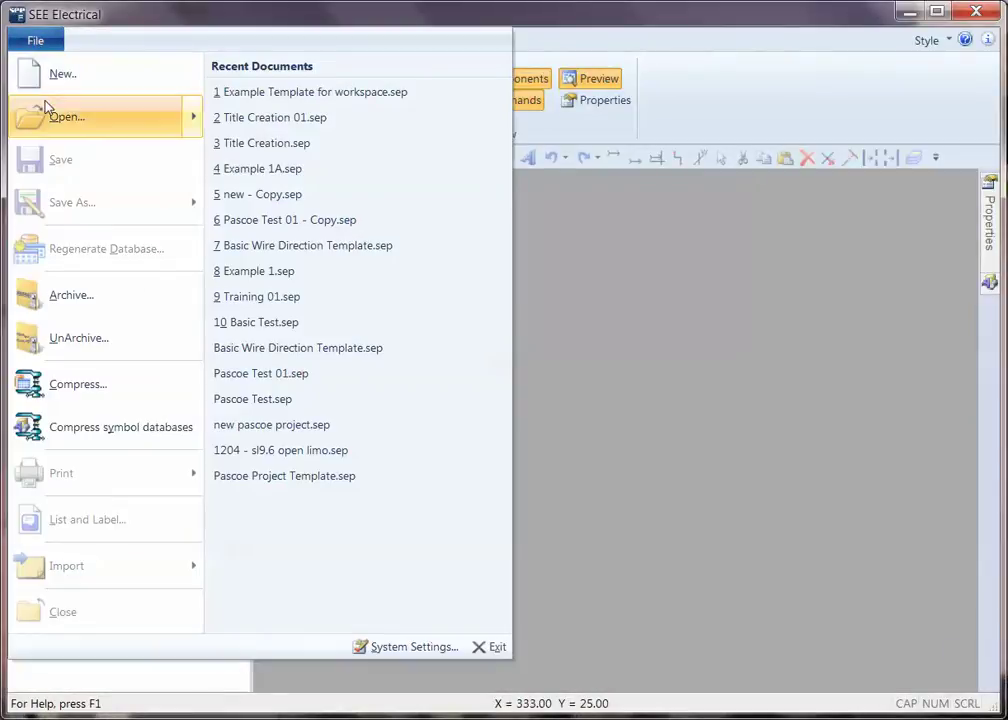
click(46, 78)
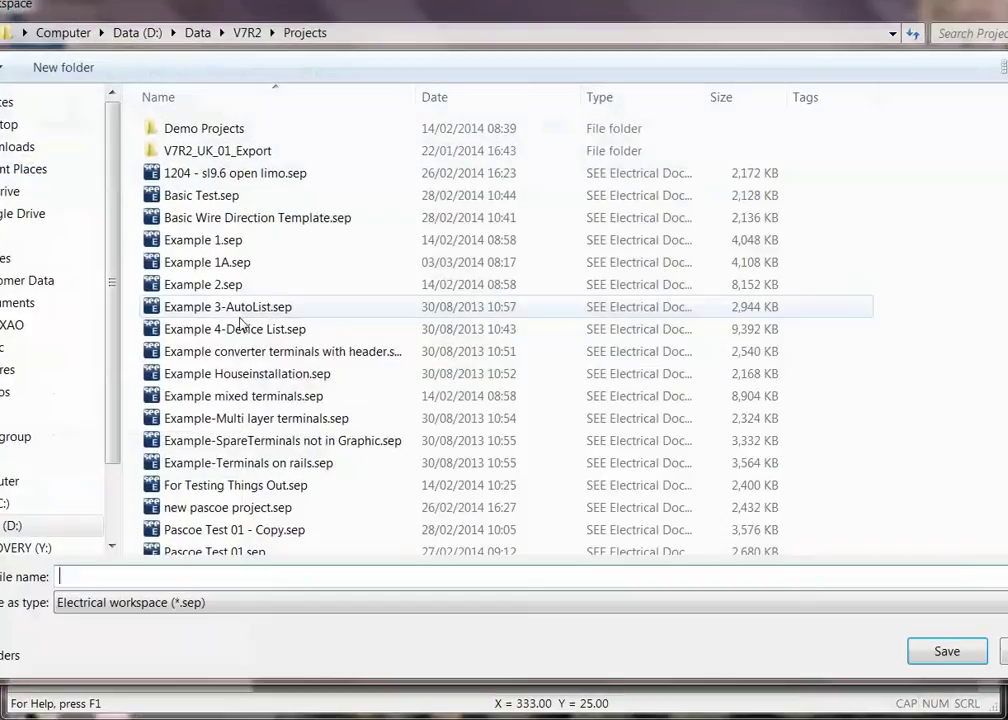
text(test new)
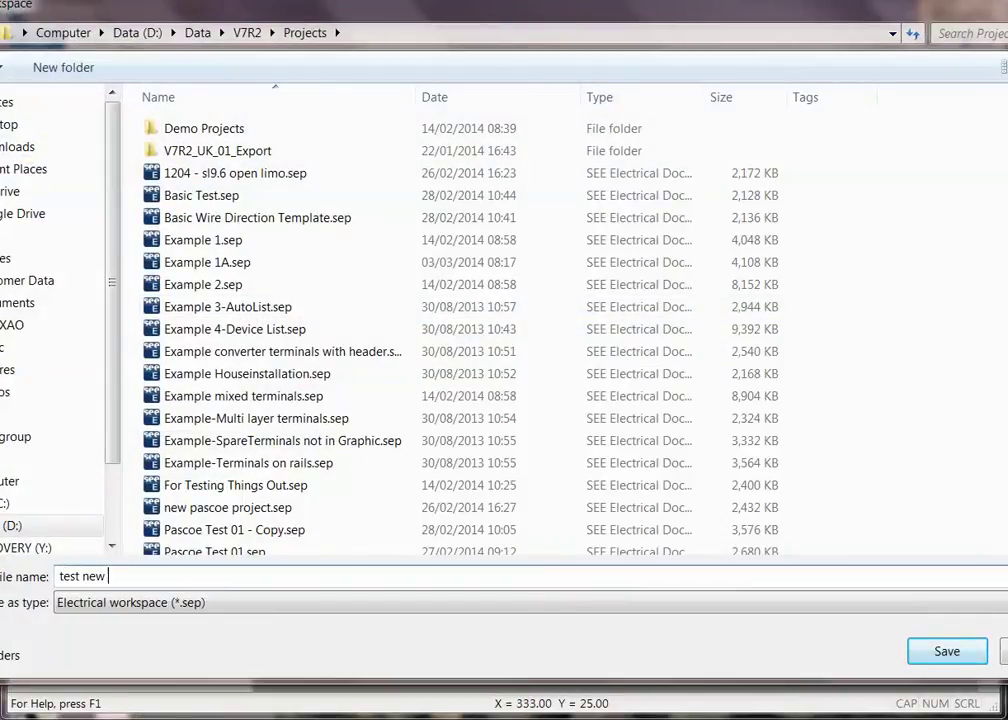
text( page template)
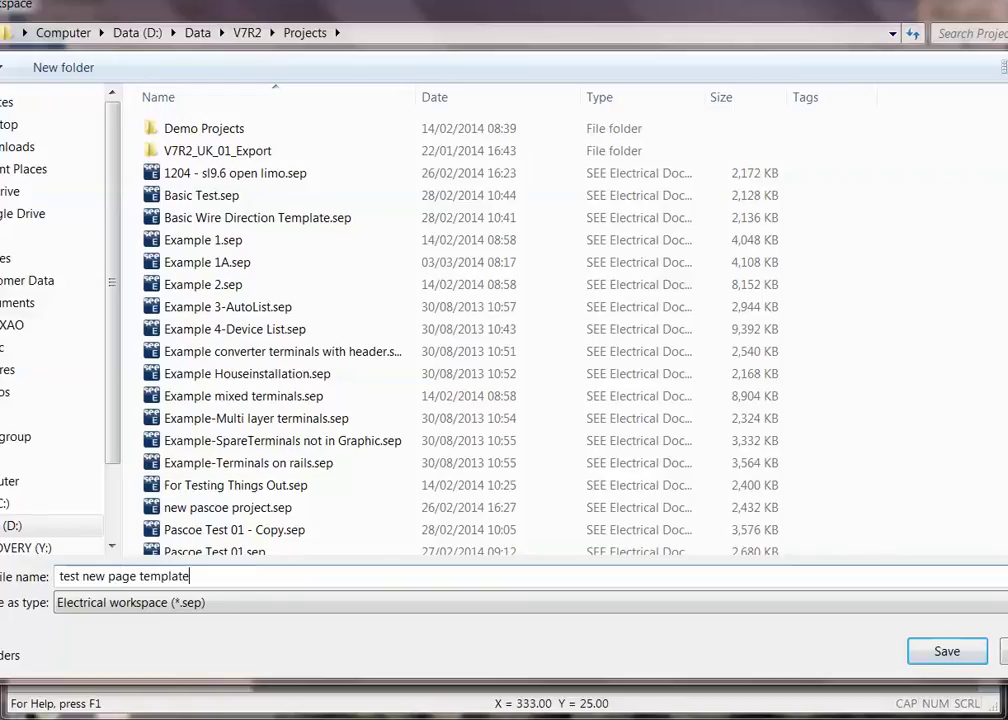
key(Return)
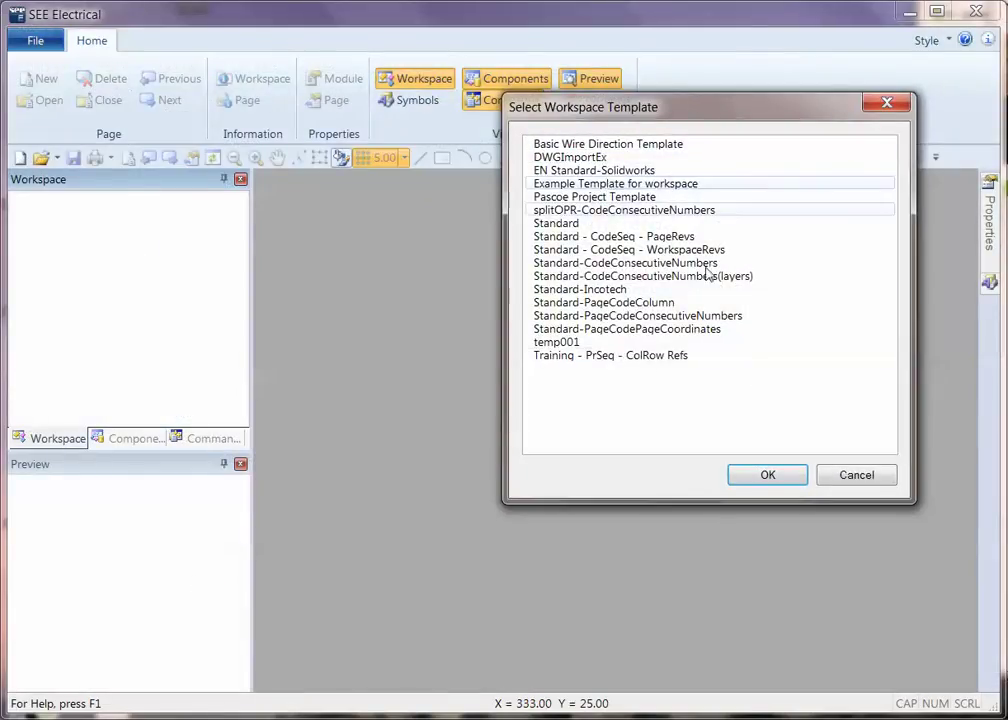
click(767, 474)
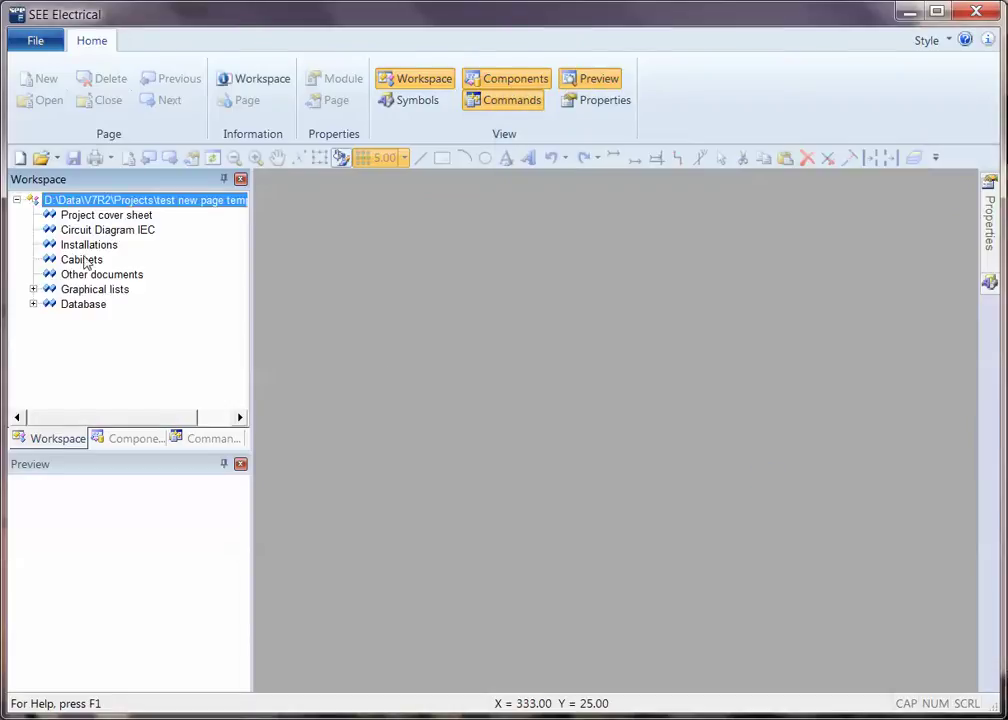
Step: Add page 0001 under Circuit Diagram IEC with the creator's initials in Page Created By
right_click(104, 232)
click(140, 245)
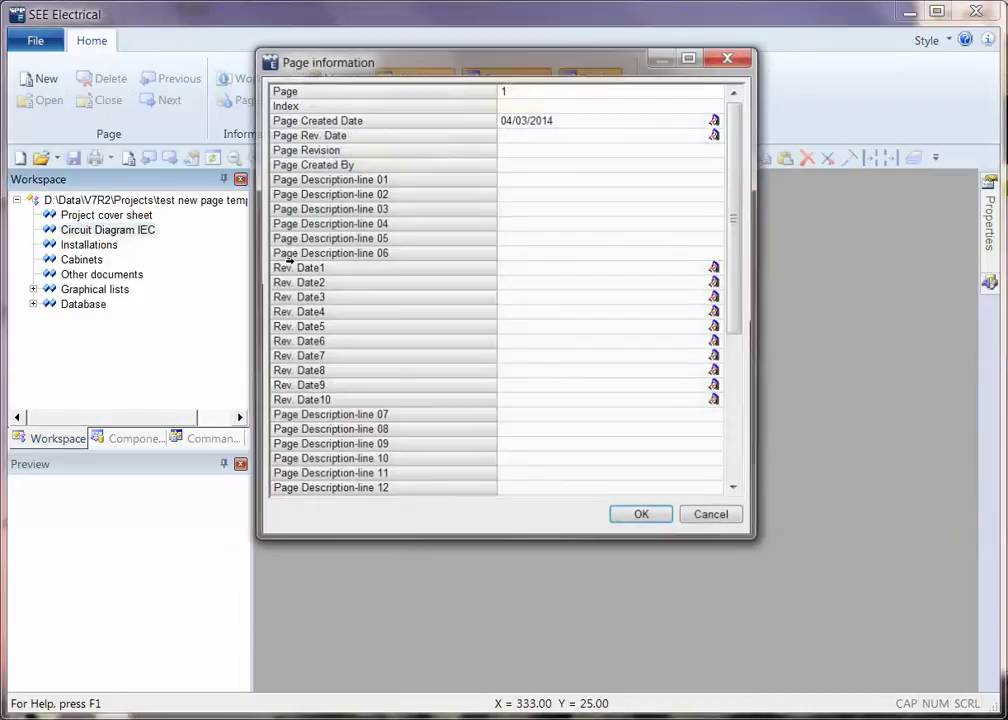
click(541, 165)
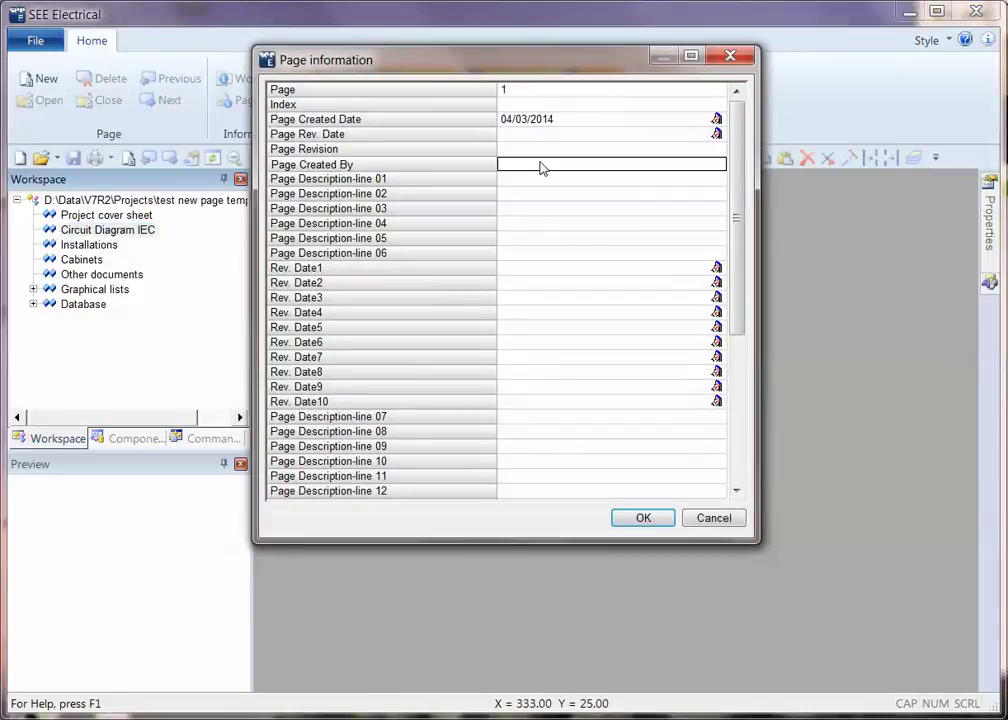
text(jds)
key(Return)
key(Return)
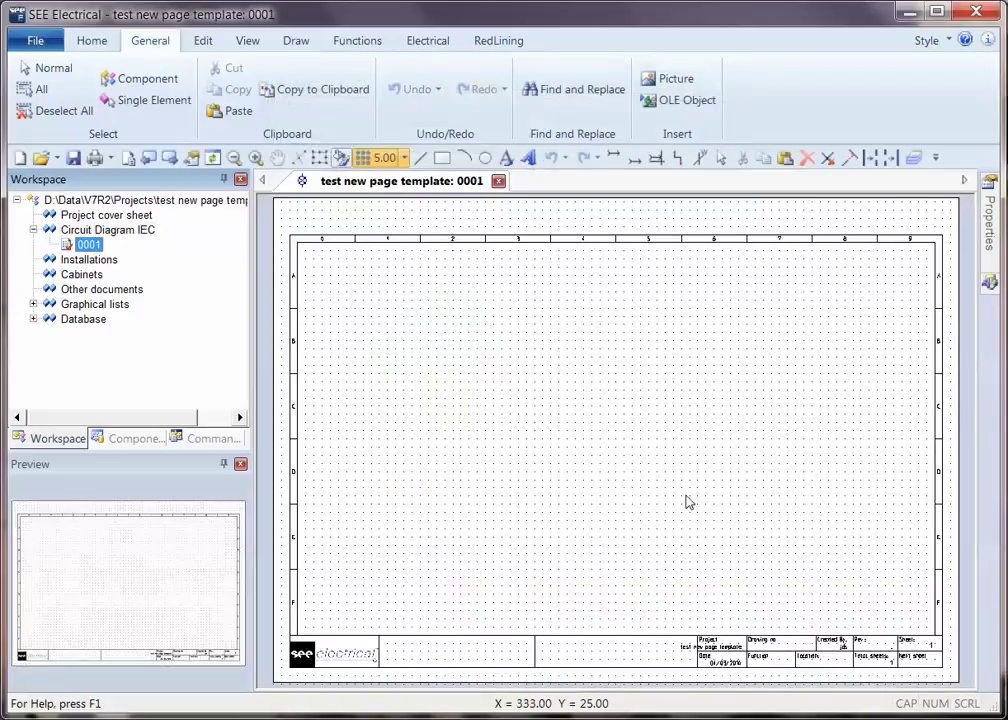